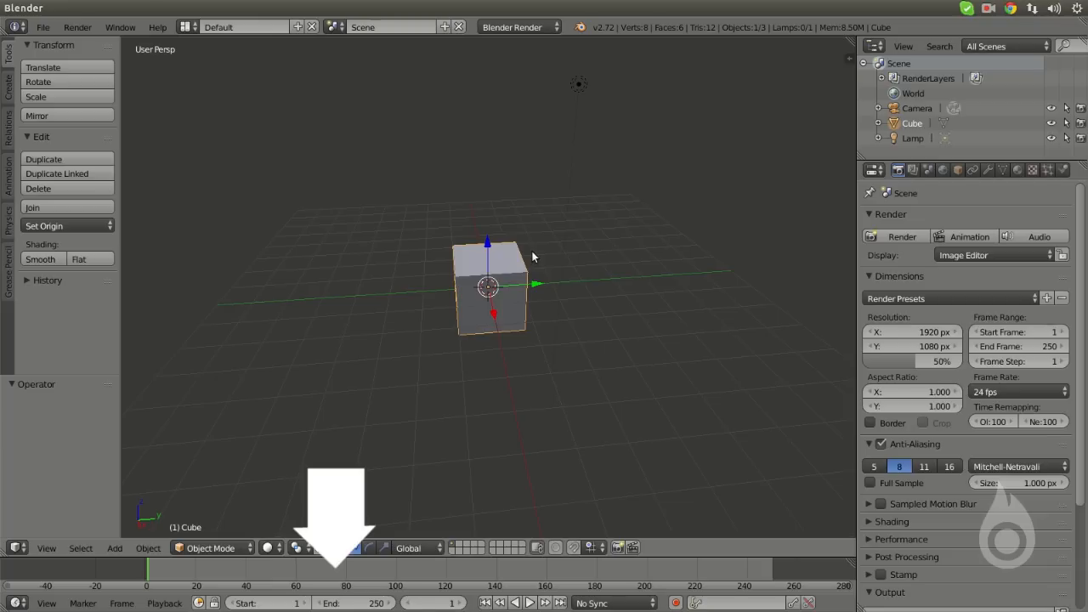
scroll(533, 257, down, 2)
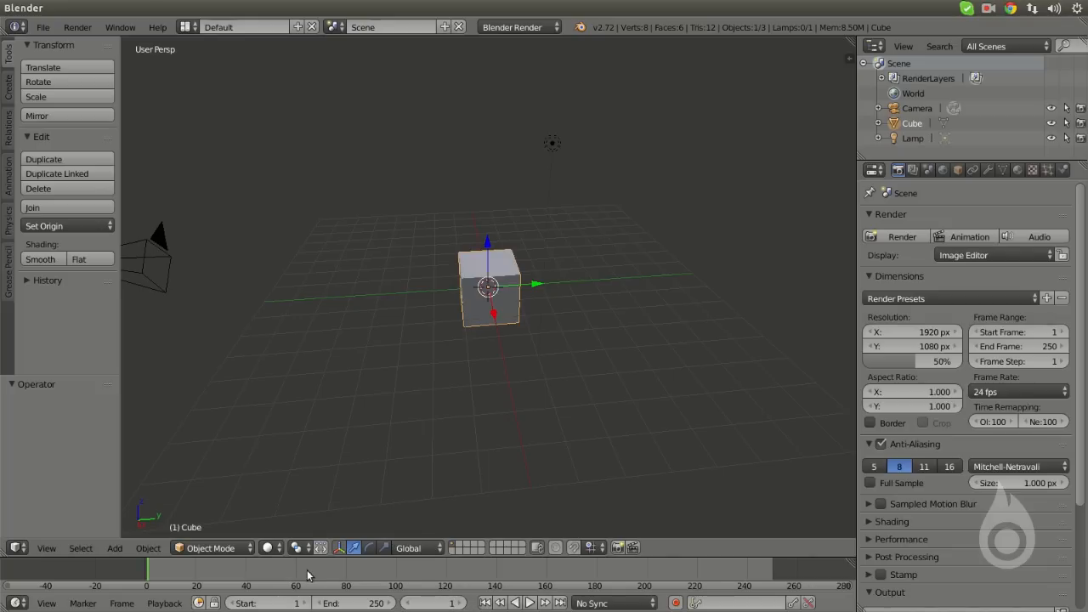
drag(312, 574, 613, 579)
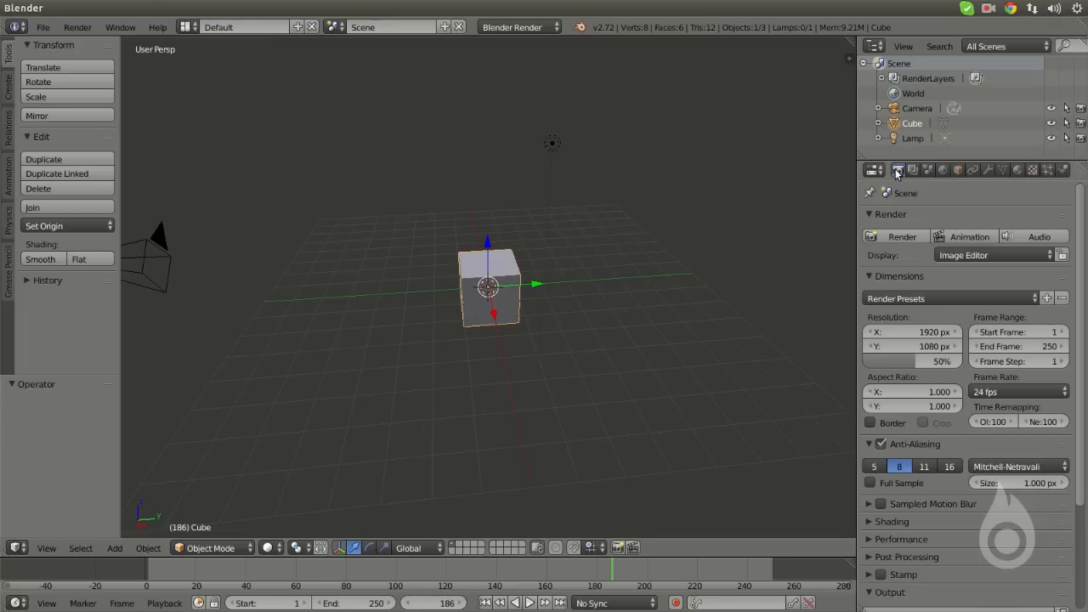
click(1000, 396)
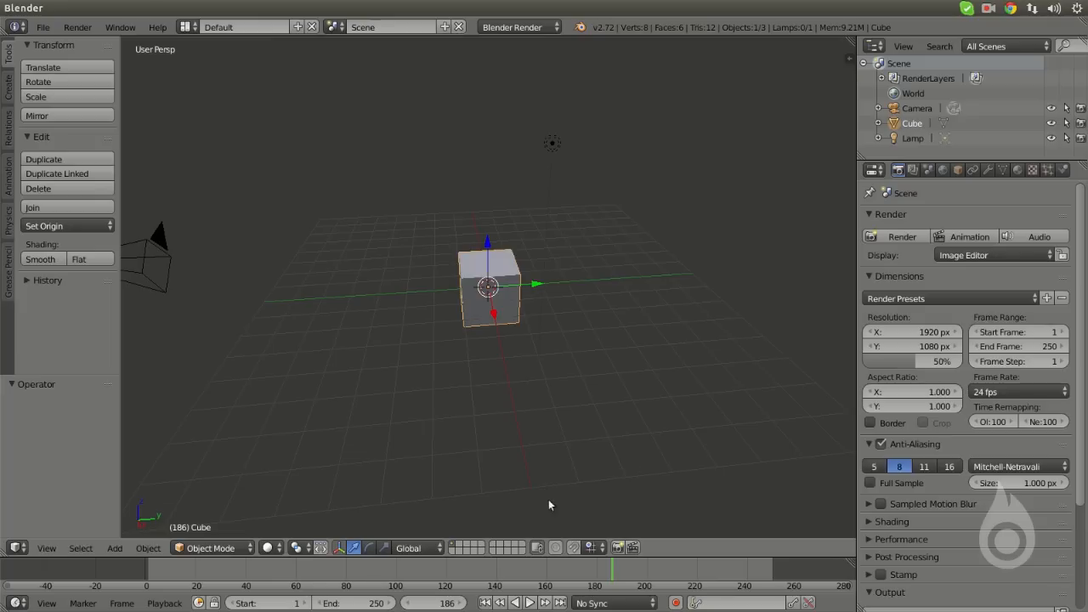
drag(176, 572, 346, 570)
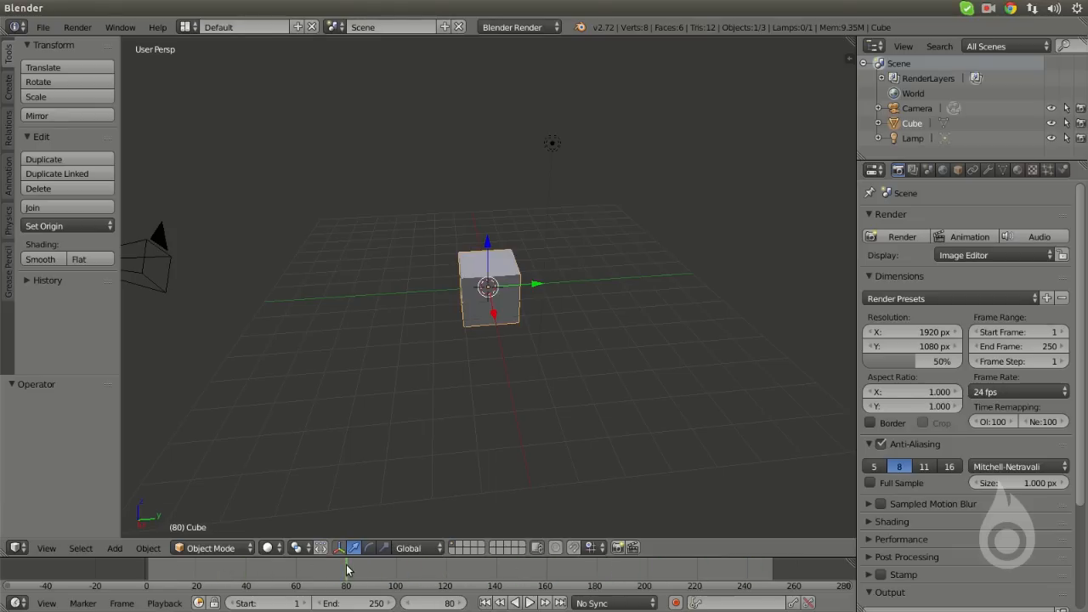
Step: Set the animation's end frame to 24, fit the timeline to that range and return to frame 1
click(363, 603)
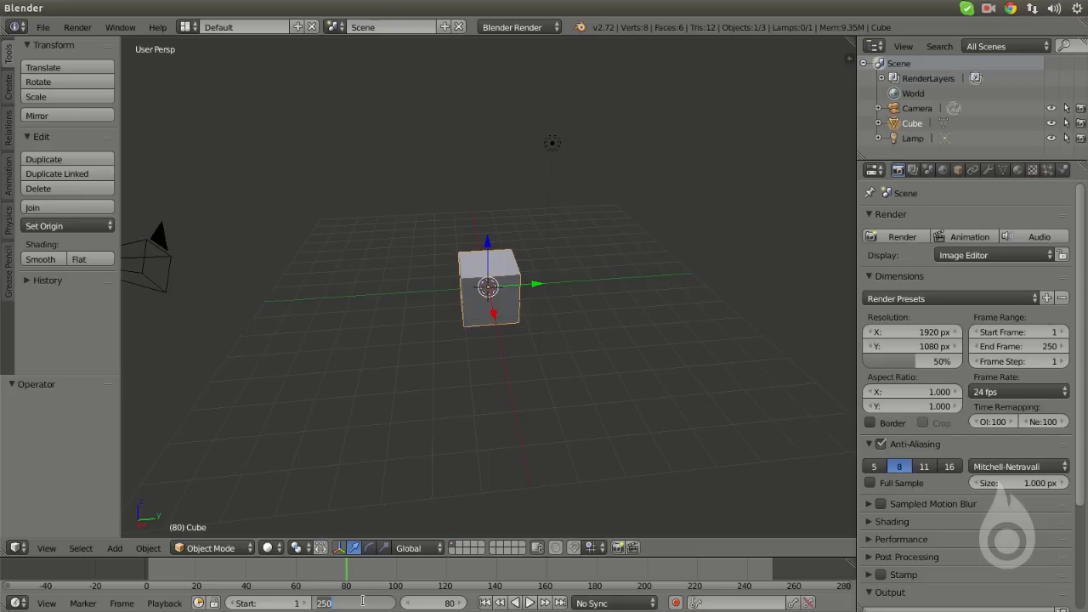
text(24)
key(Return)
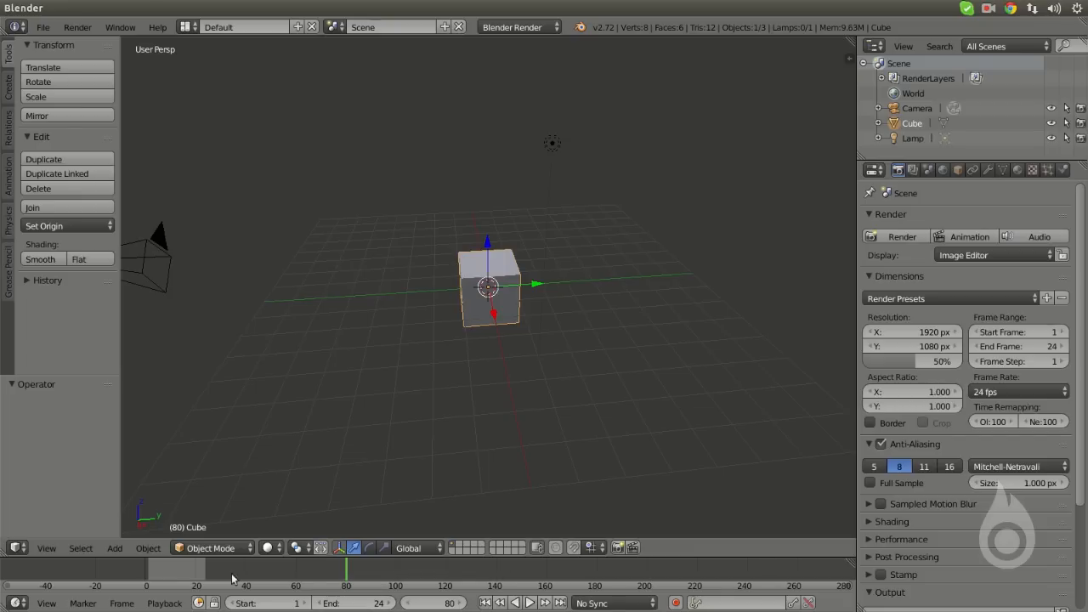
middle_drag(183, 572, 466, 570)
mouse_move(358, 582)
mouse_down()
mouse_move(429, 580)
mouse_move(346, 580)
mouse_up()
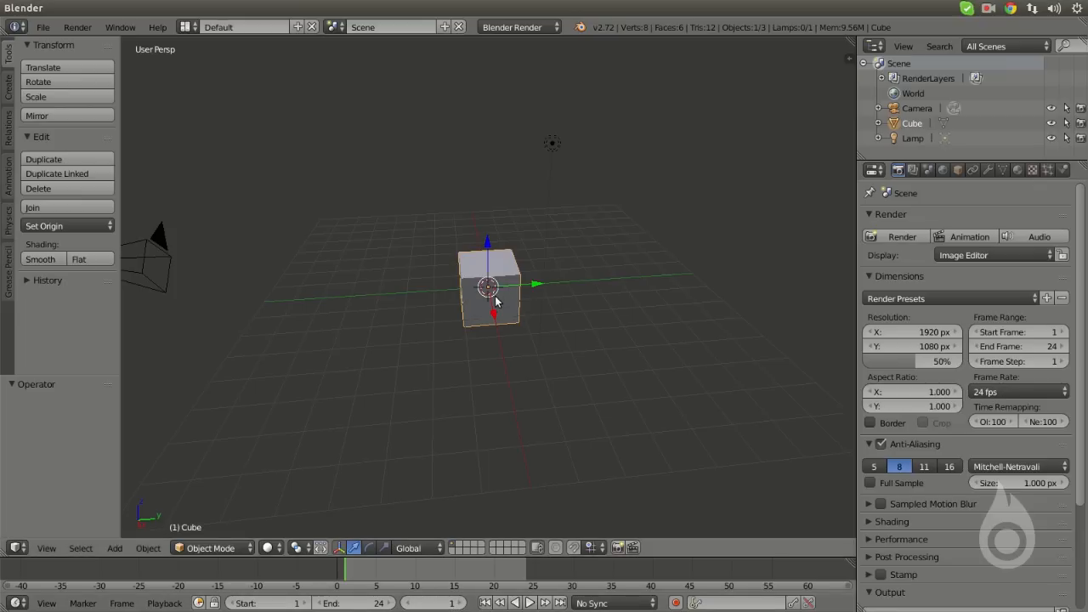
Step: Insert a Location keyframe for the cube at frame 1
scroll(480, 293, up, 3)
mouse_move(479, 286)
middle_down()
mouse_move(448, 250)
mouse_move(517, 299)
mouse_move(497, 293)
middle_up()
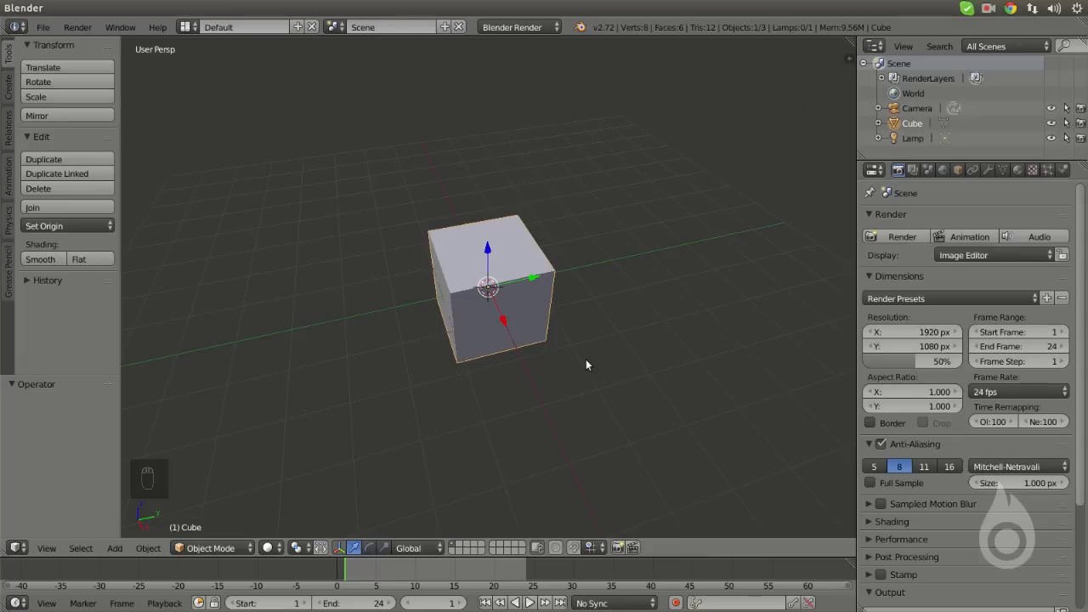
key(i)
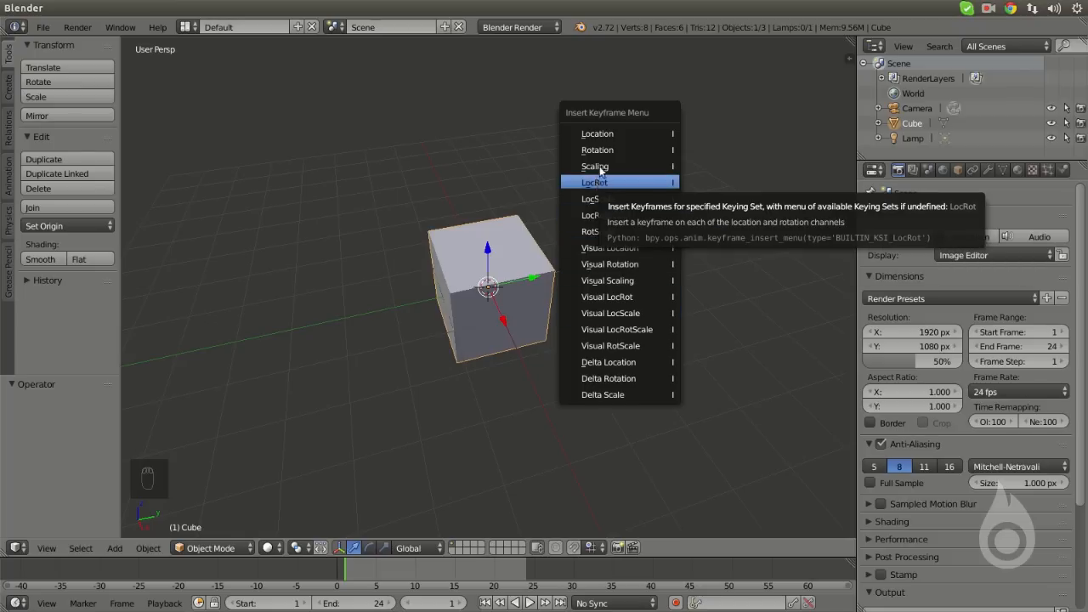
click(619, 133)
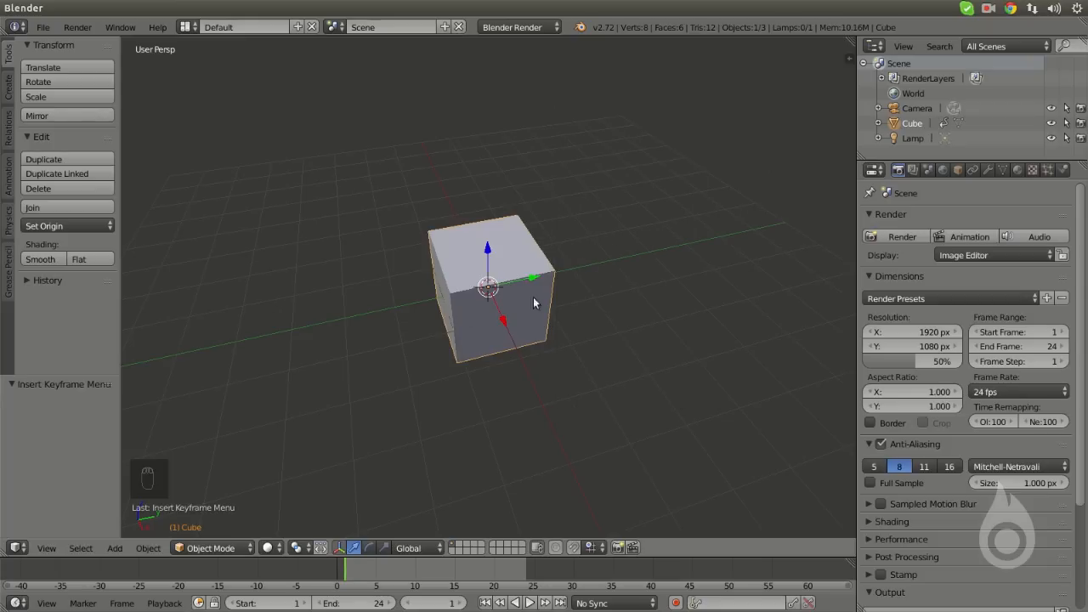
Step: Set the current frame of the timeline to 10
click(454, 568)
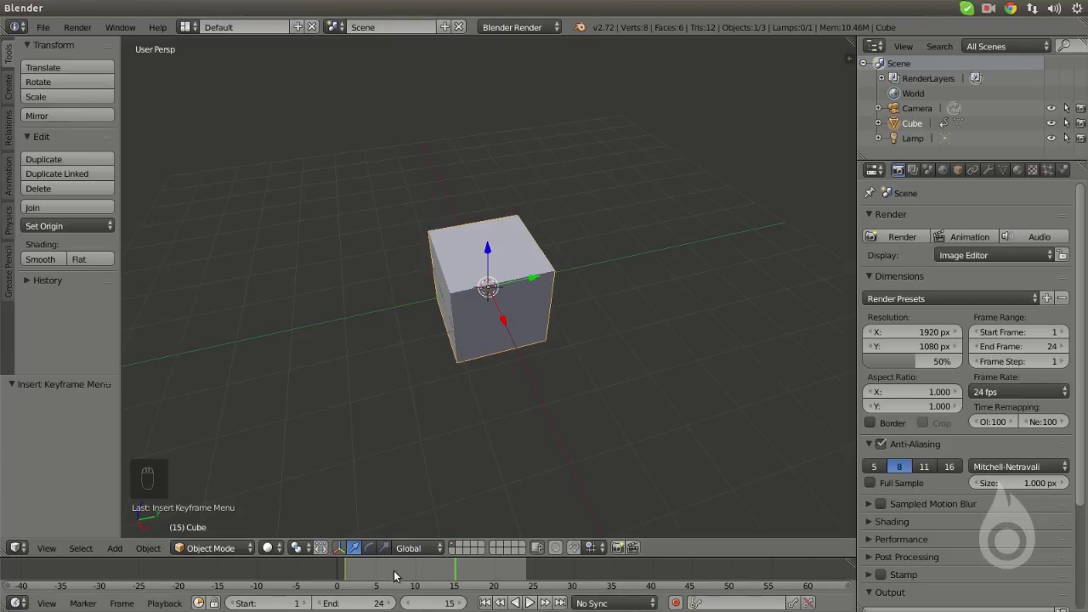
click(423, 568)
click(440, 599)
text(1)
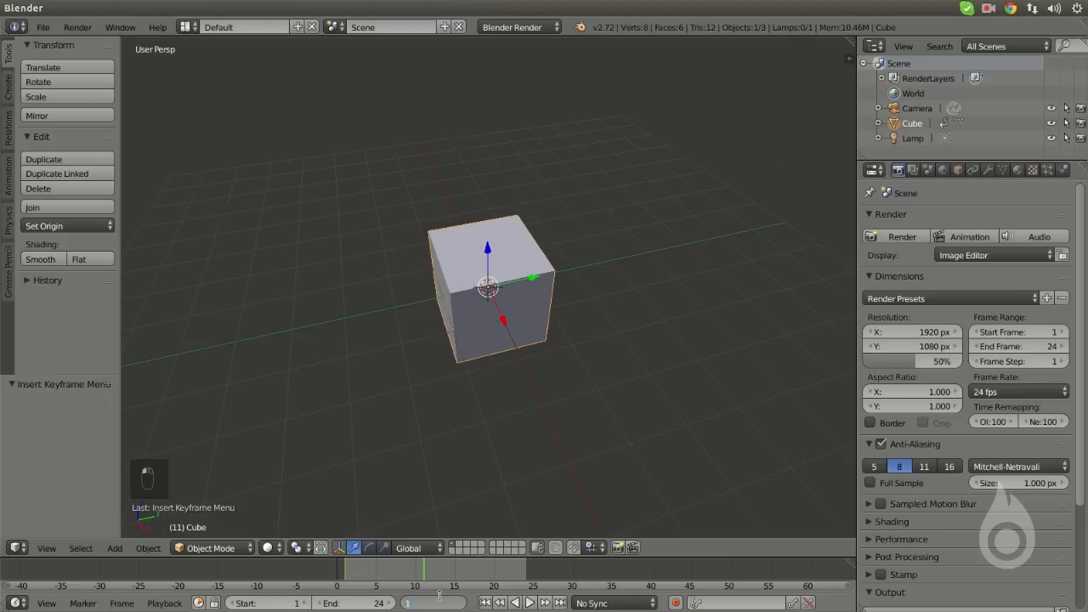
text(0)
key(Return)
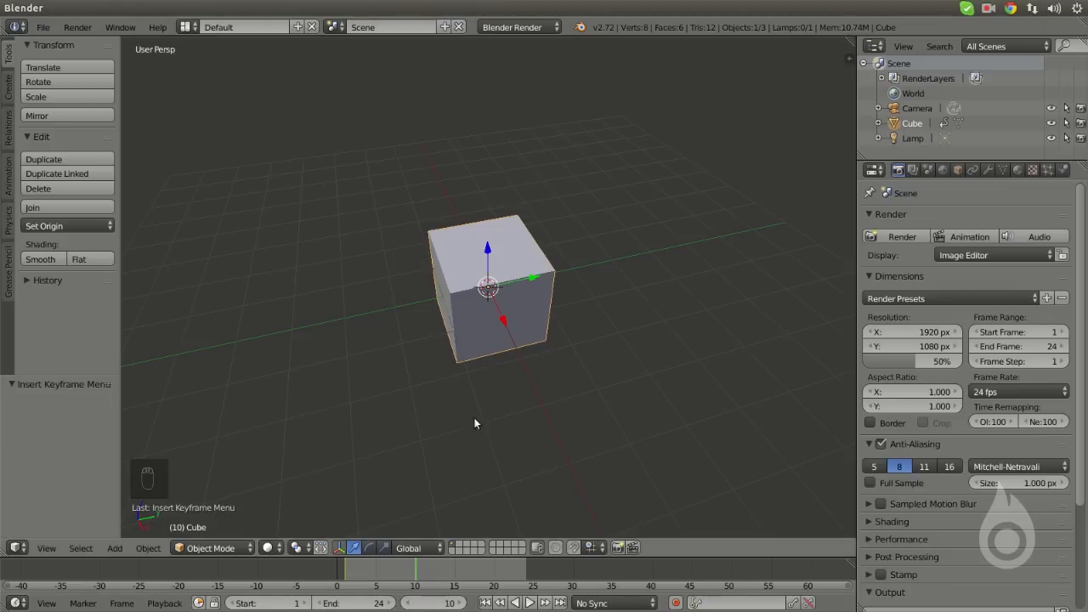
Step: Move the cube about 9.4 units along negative X and insert a Location keyframe at frame 10
scroll(502, 325, down, 5)
scroll(493, 328, down, 1)
scroll(489, 327, up, 3)
middle_drag(502, 322, 545, 329)
drag(523, 321, 409, 226)
middle_drag(410, 227, 469, 258)
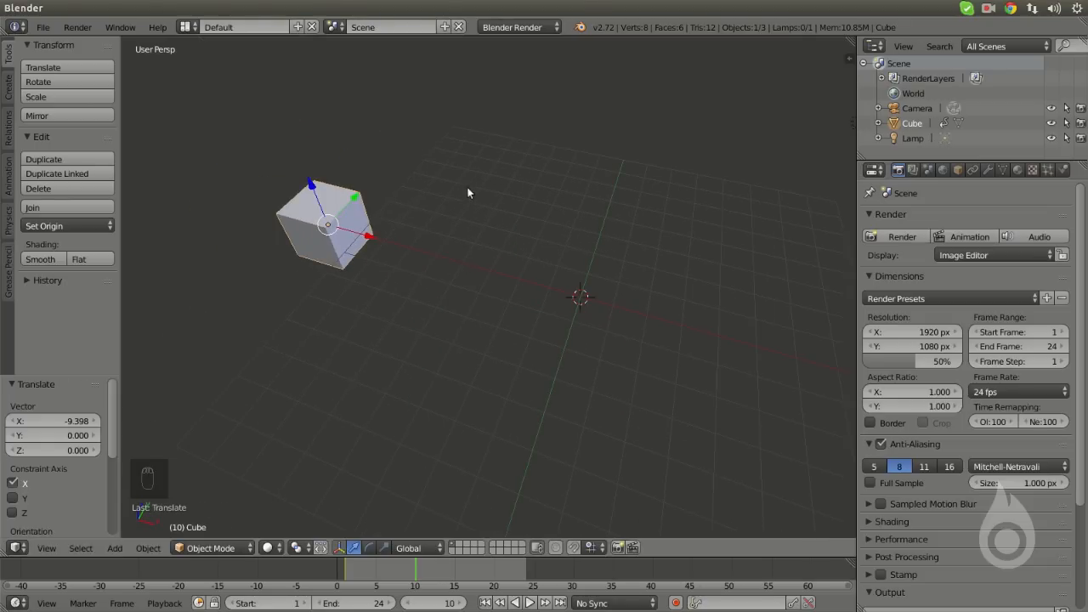
key(i)
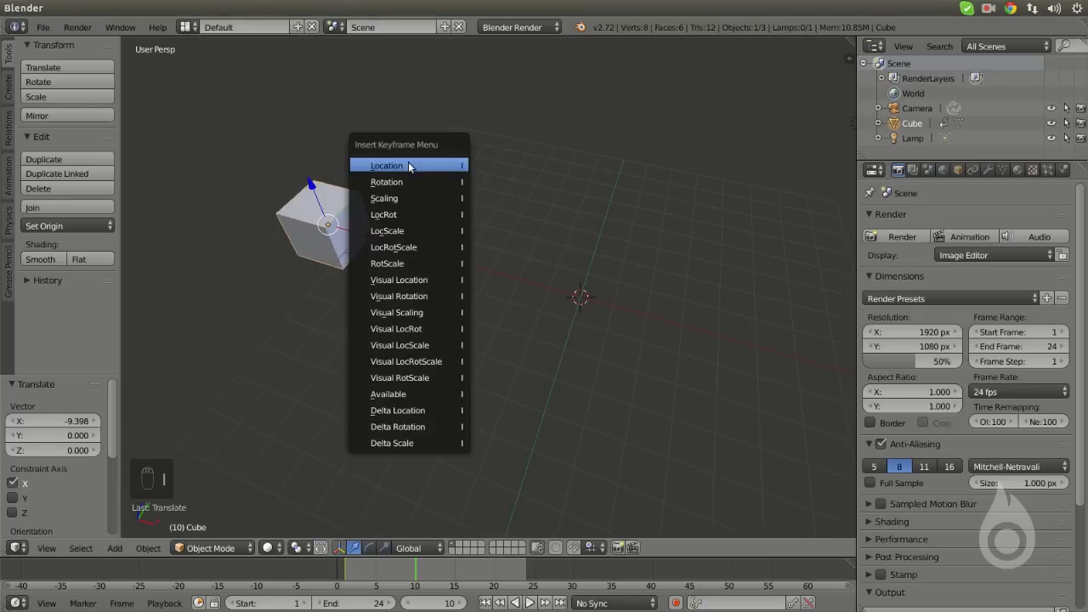
click(408, 161)
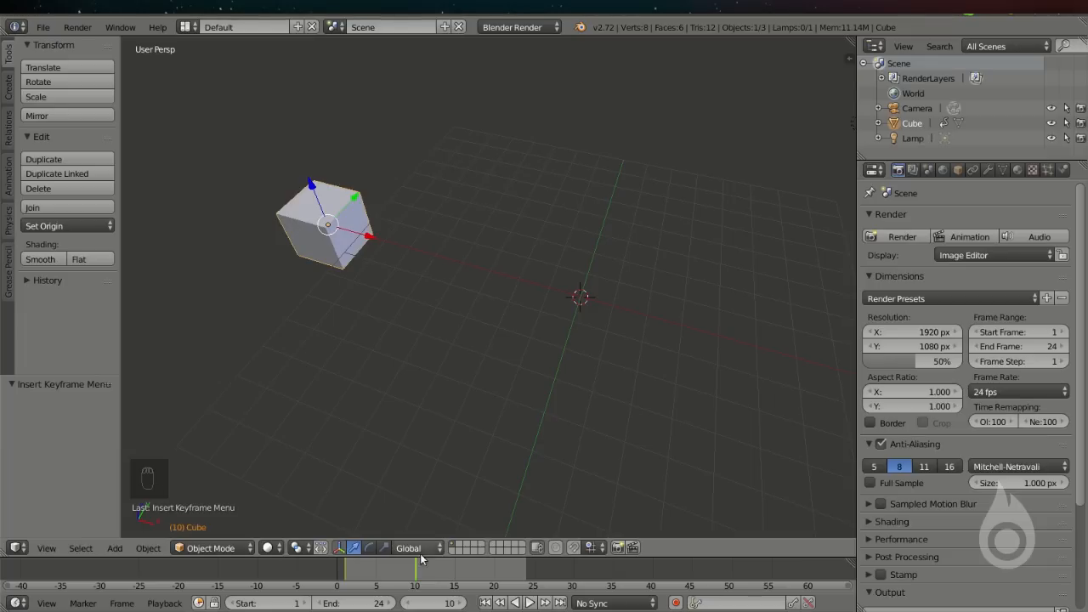
Step: Set the current frame to 24 and insert a Location keyframe for the cube there
click(395, 577)
mouse_move(395, 576)
mouse_down()
mouse_move(348, 574)
mouse_move(415, 569)
mouse_up()
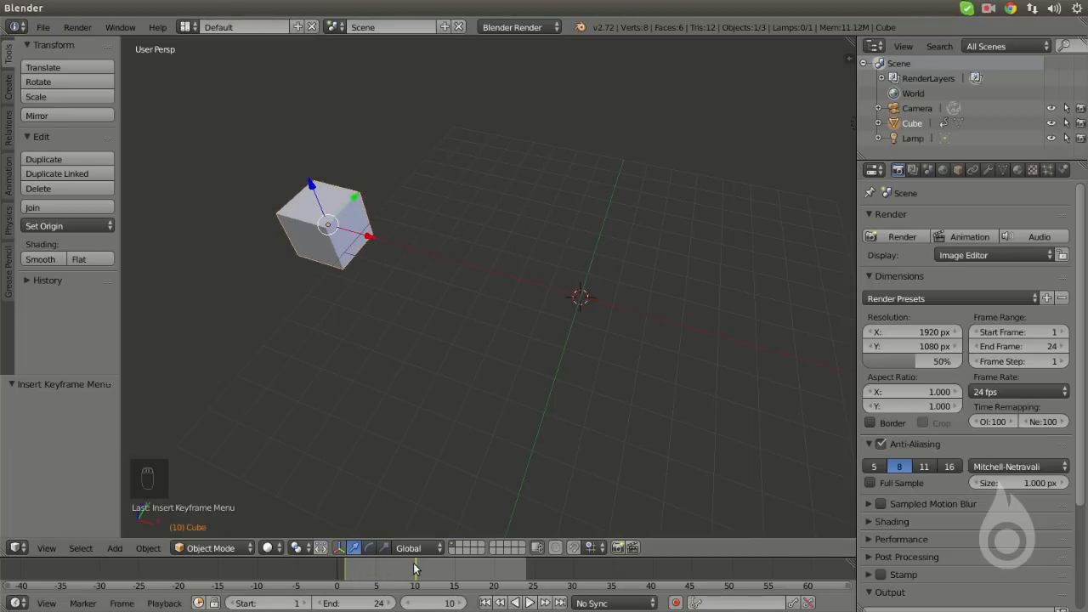
click(434, 603)
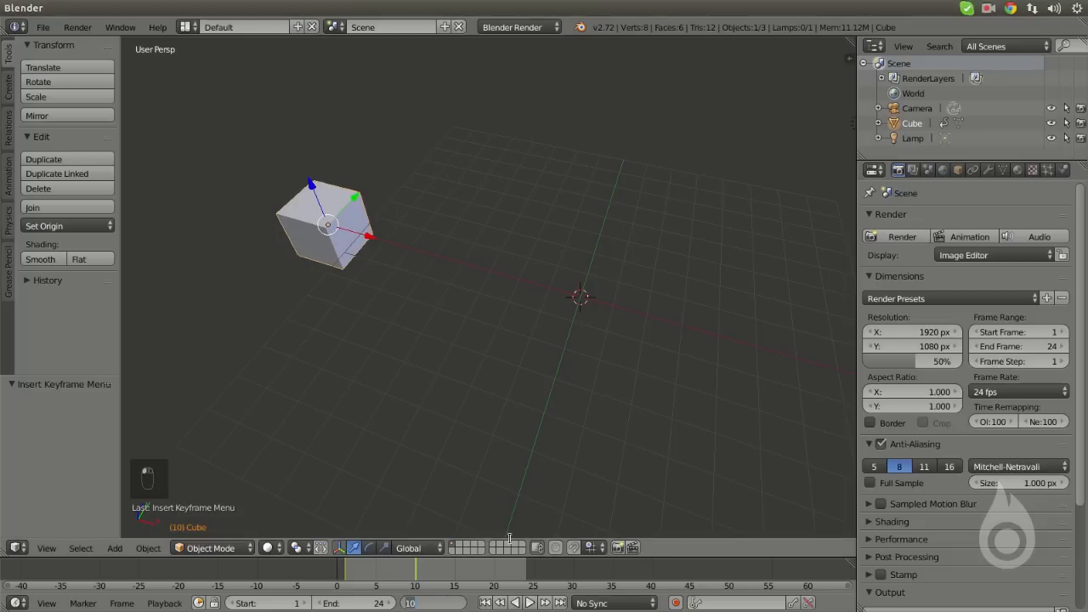
text(24)
key(Return)
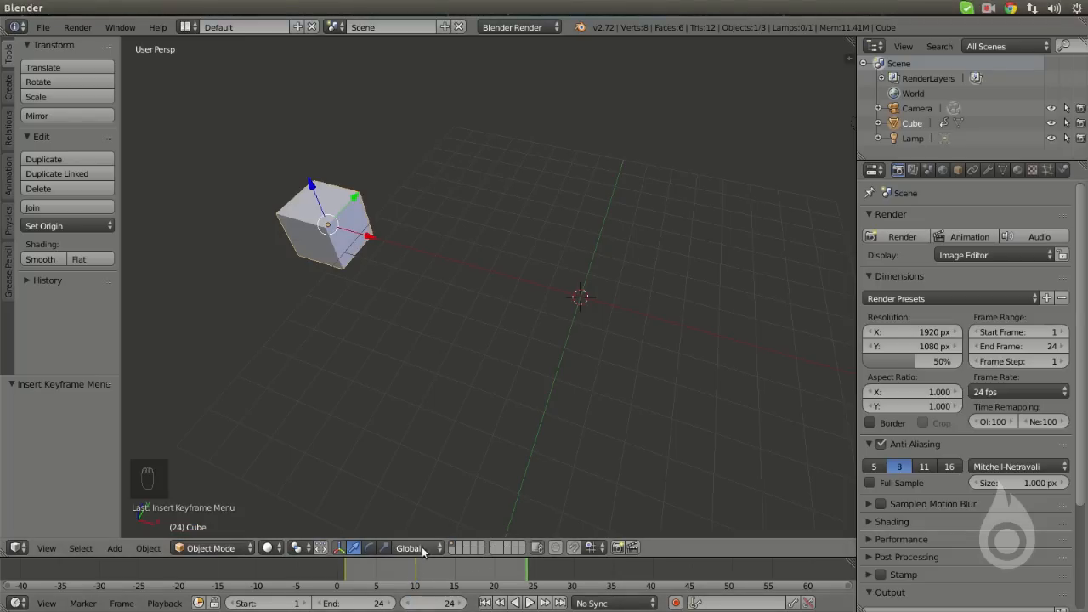
key(i)
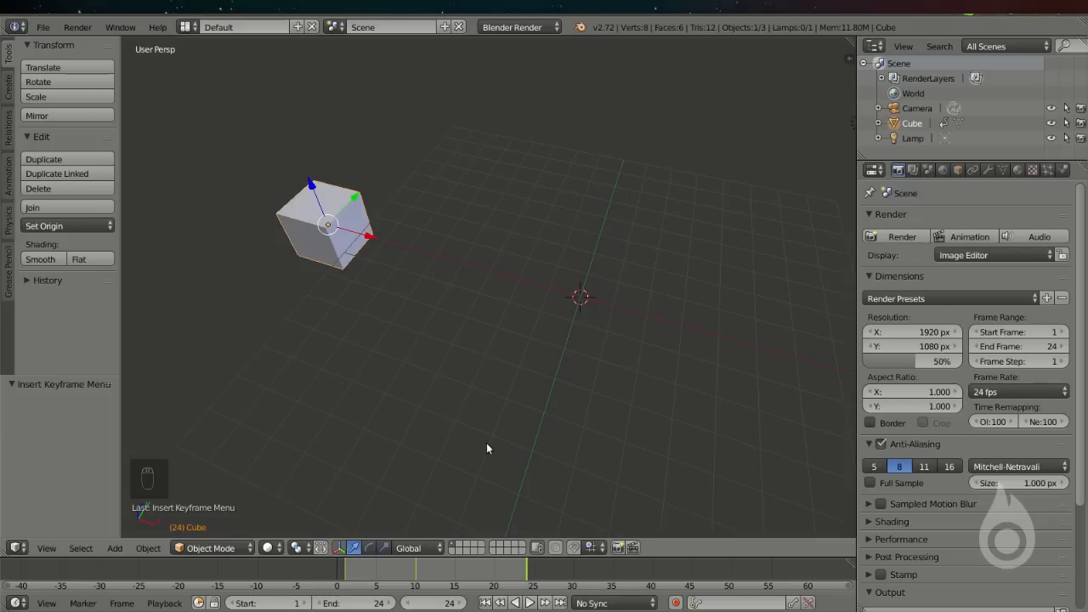
key(i)
click(455, 317)
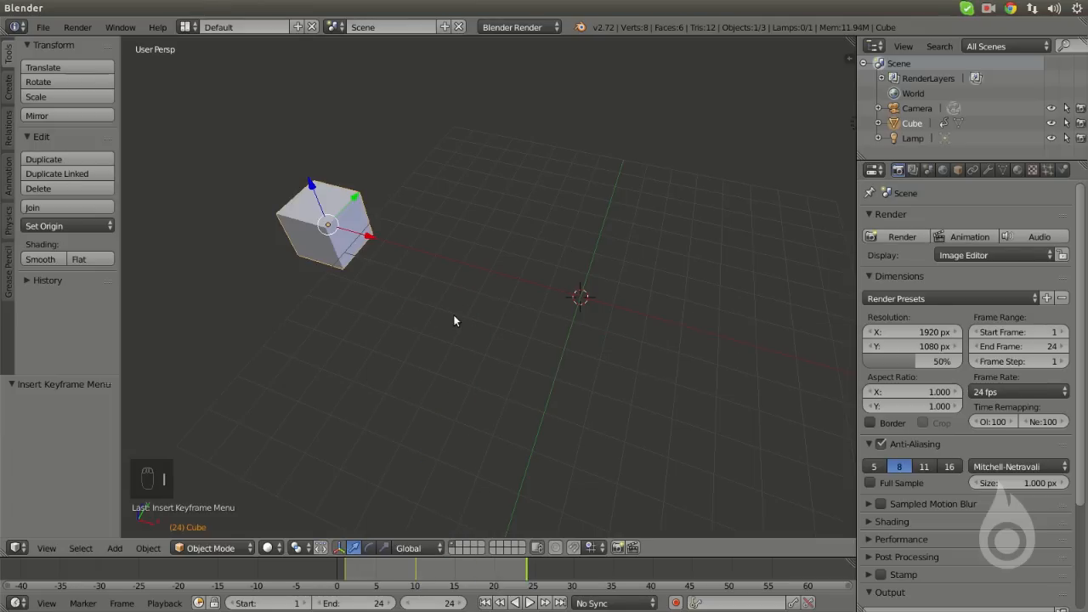
Step: Move the cube about 14 units along Y and 7 units along positive X, and insert a Location keyframe at frame 24
drag(355, 209, 641, 124)
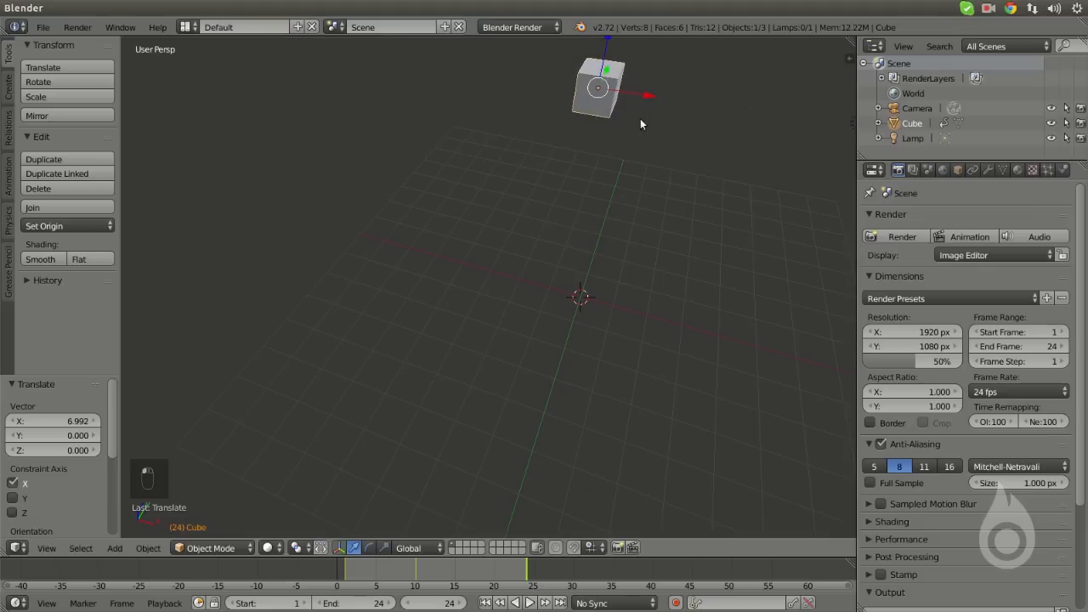
key(i)
click(534, 143)
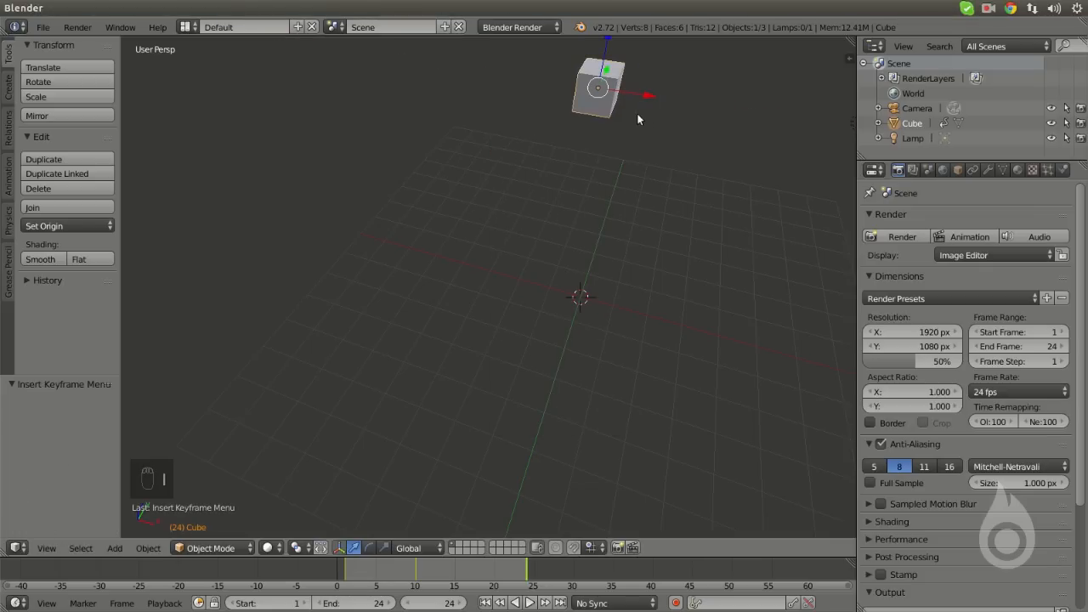
Step: Play back the cube's animation, stop it and scrub through the first frames
drag(527, 574, 361, 575)
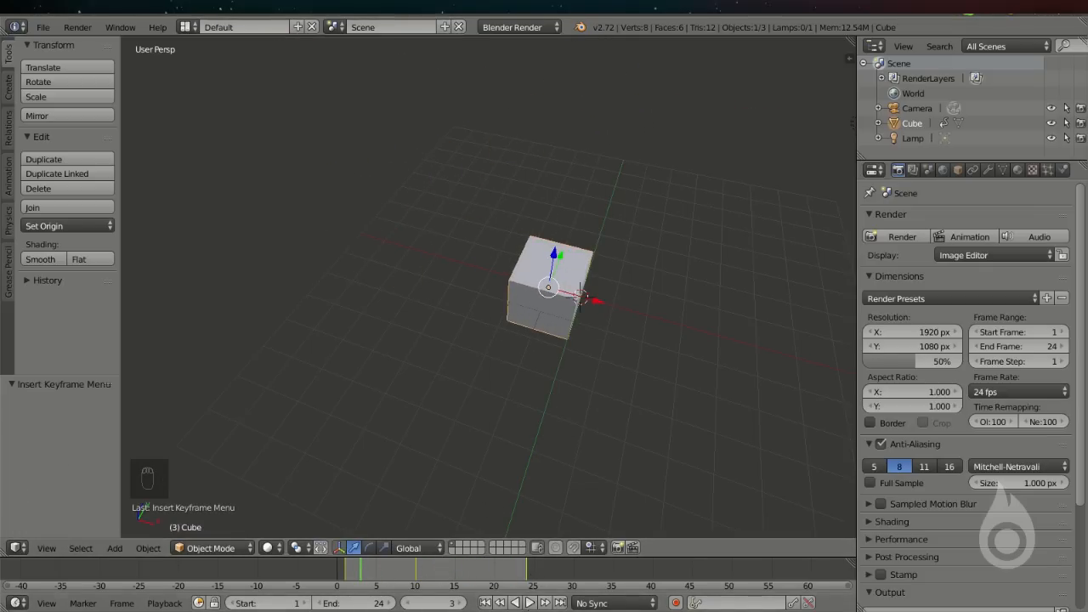
click(530, 603)
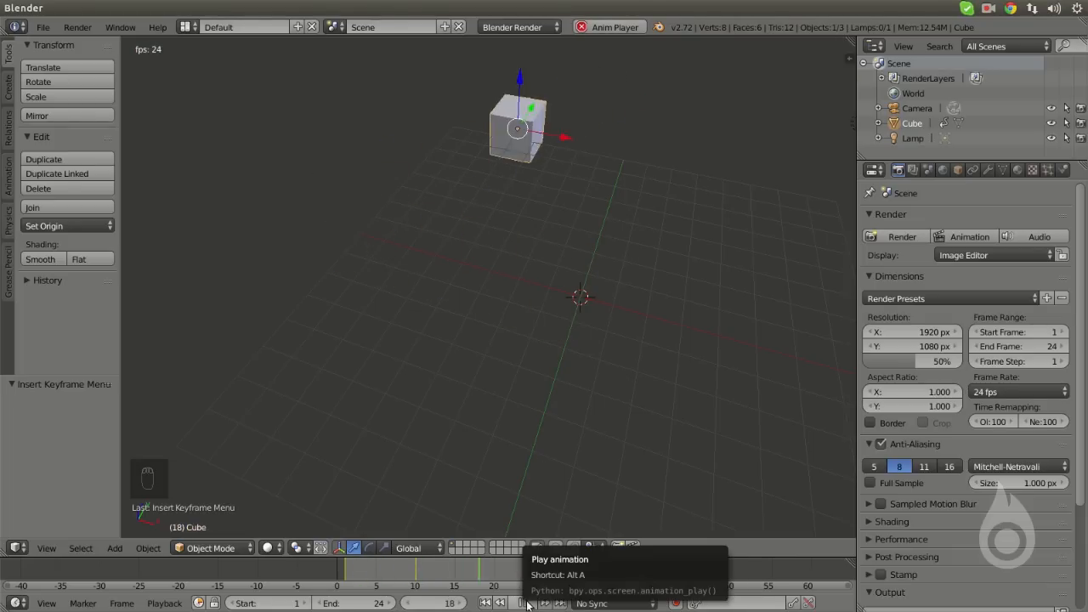
click(524, 603)
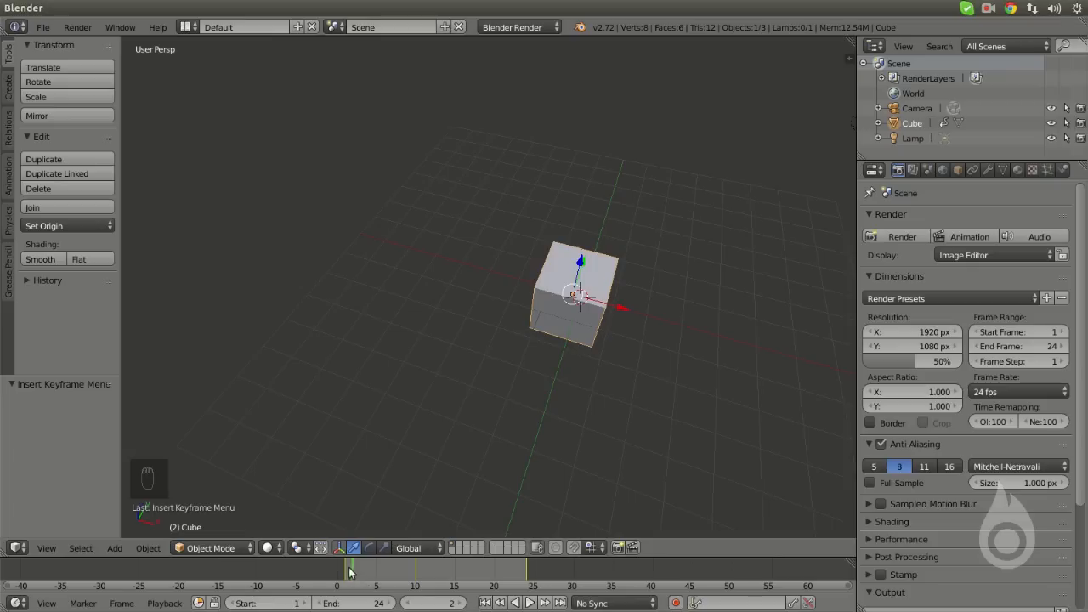
drag(356, 571, 391, 569)
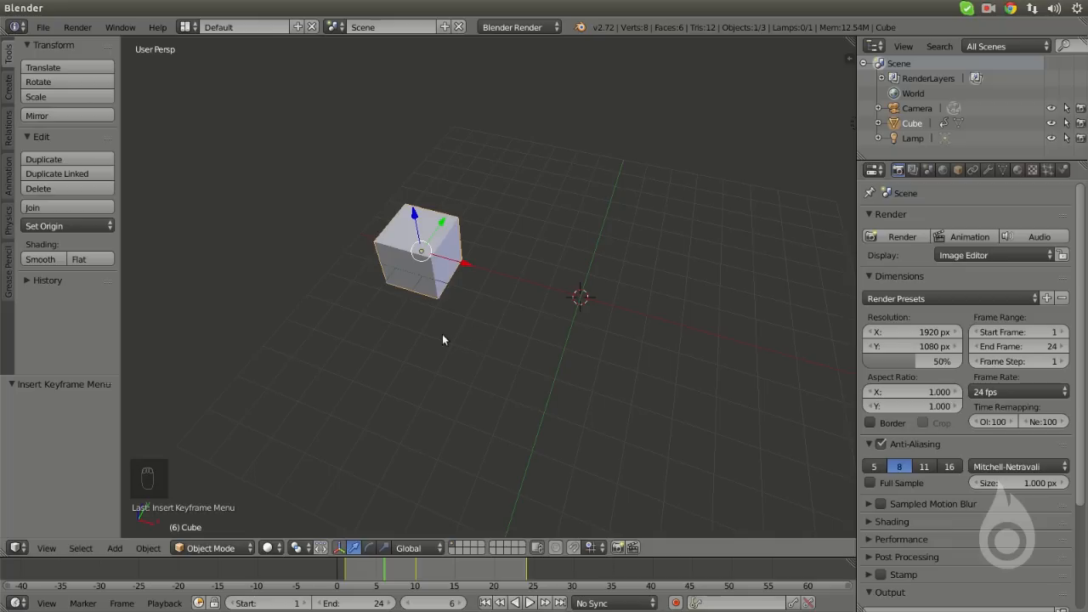
Step: Split the 3D view into two side-by-side areas and switch the new one to the Graph Editor
drag(4, 552, 343, 553)
click(17, 548)
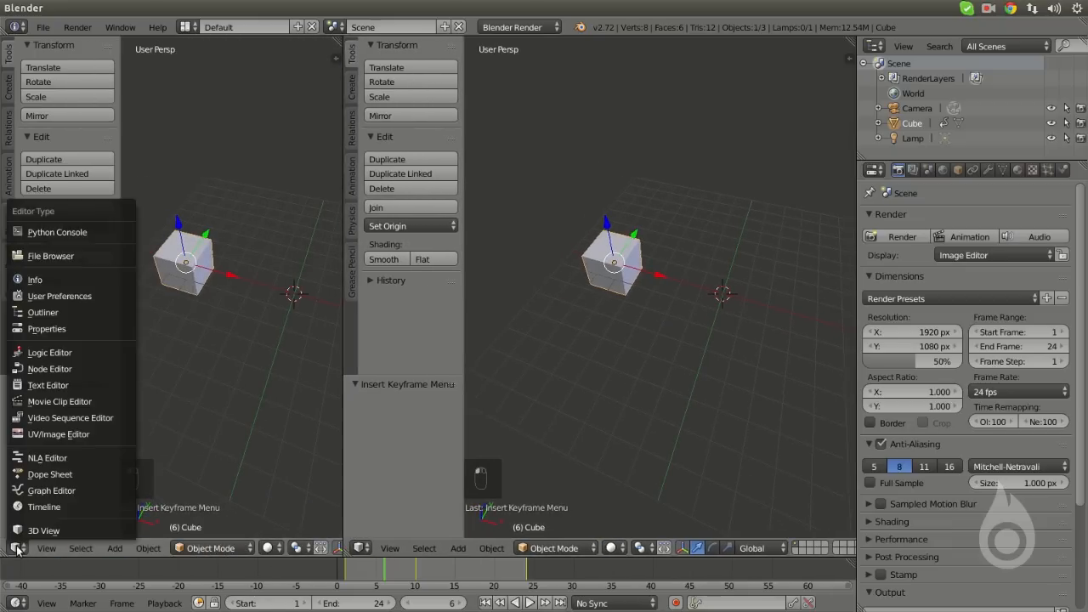
click(65, 491)
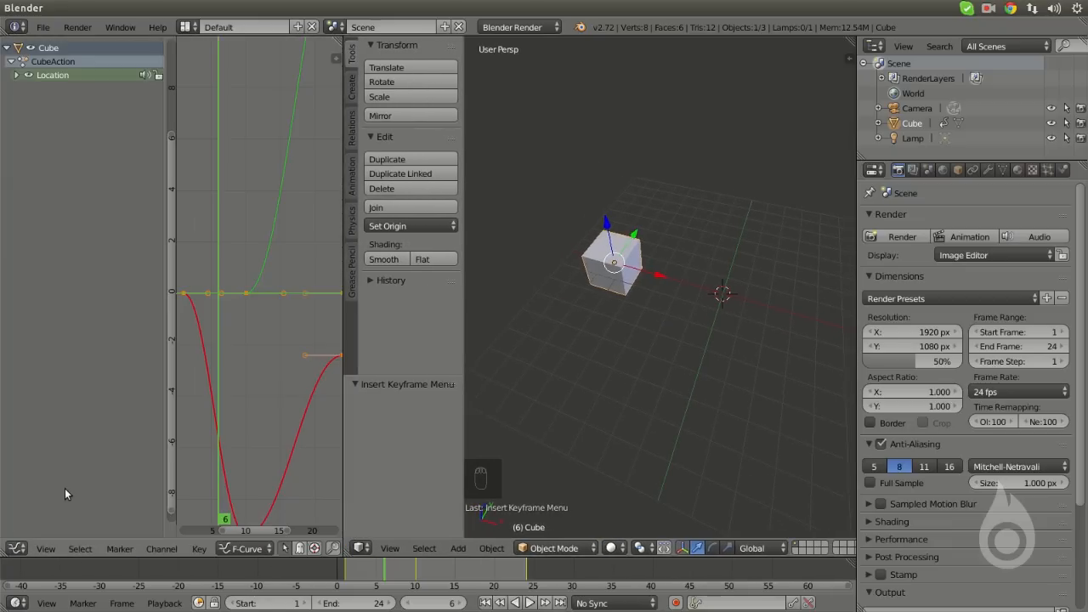
Step: Enlarge the Graph Editor's curve area and collapse the 3D view's tool shelf
drag(165, 404, 120, 400)
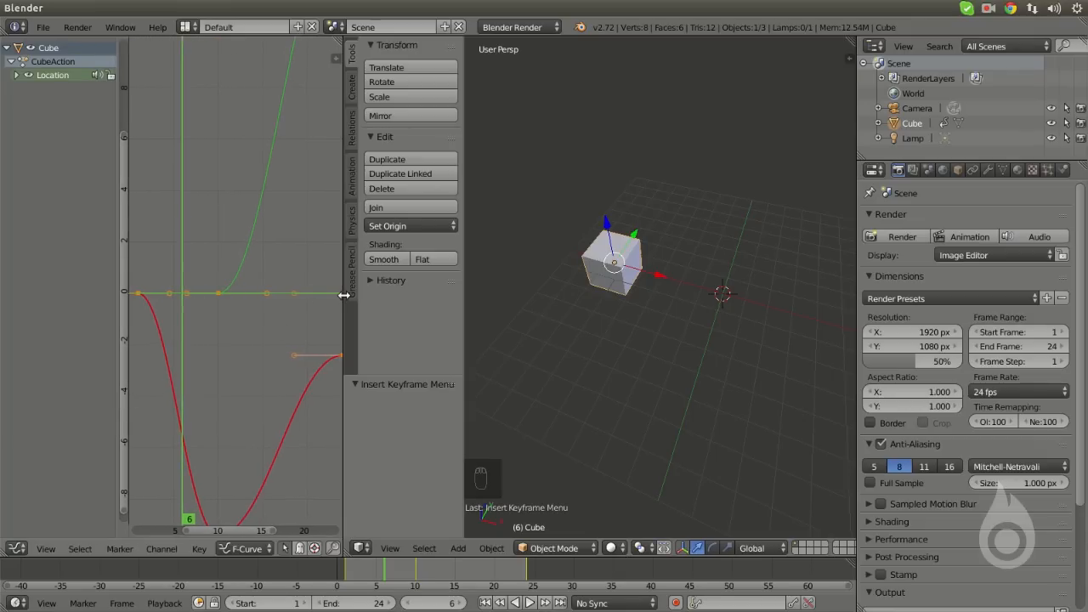
drag(344, 297, 423, 301)
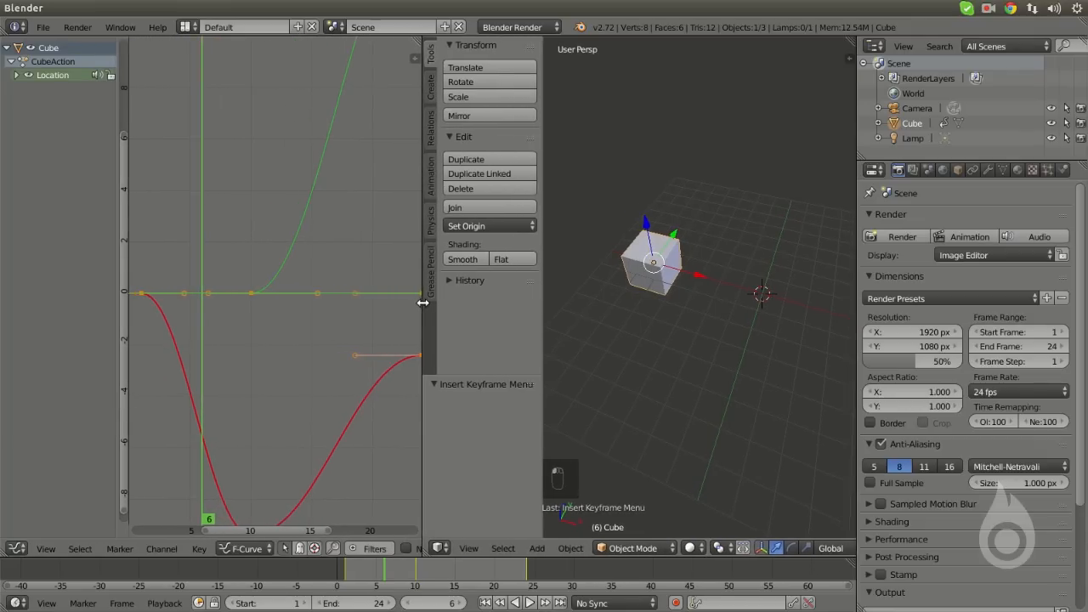
drag(540, 279, 484, 286)
Step: Expand the cube's Location channels in the Graph Editor and deselect all curve keyframes
scroll(400, 279, down, 7)
ctrl+middle_drag(380, 244, 376, 270)
click(17, 76)
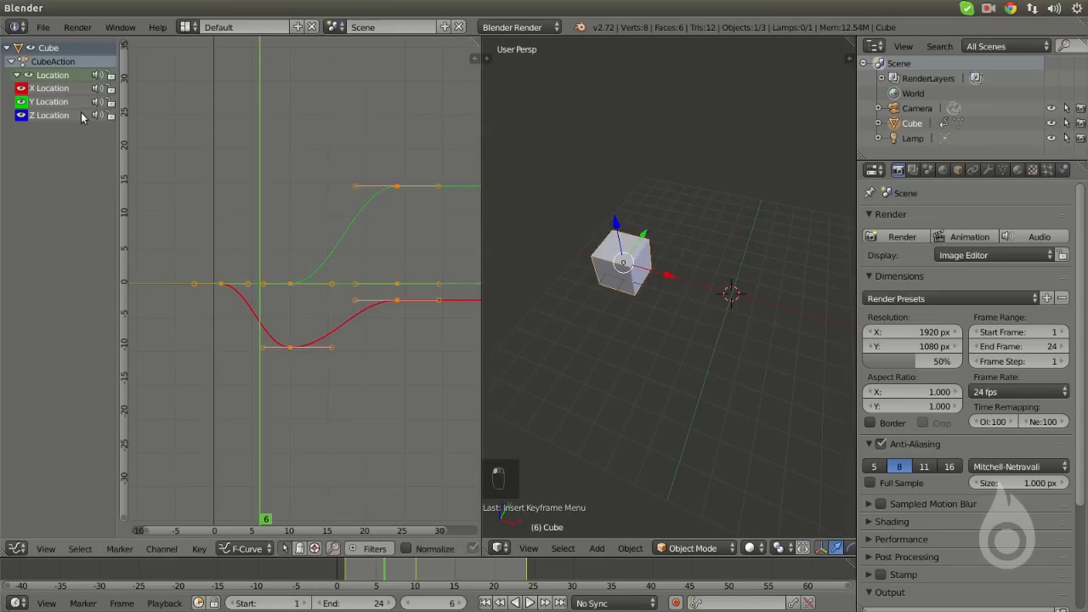
ctrl+middle_drag(323, 275, 310, 300)
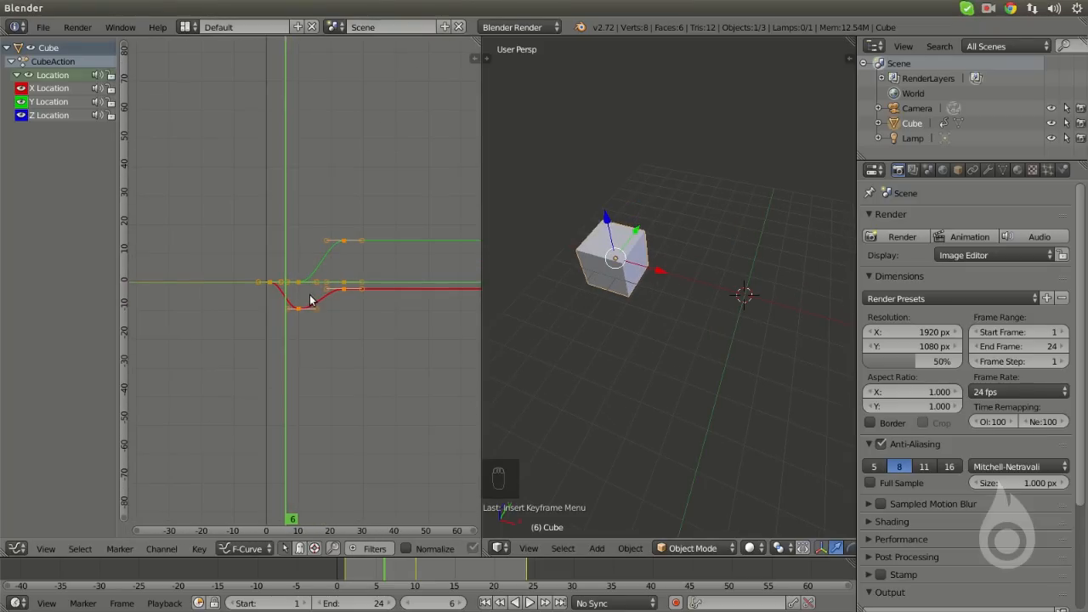
key(backslash)
key(a)
key(a)
Step: Select the Z Location channel and hide the X and Y Location curves
scroll(310, 299, down, 4)
middle_drag(311, 300, 258, 297)
click(39, 114)
click(22, 101)
click(21, 89)
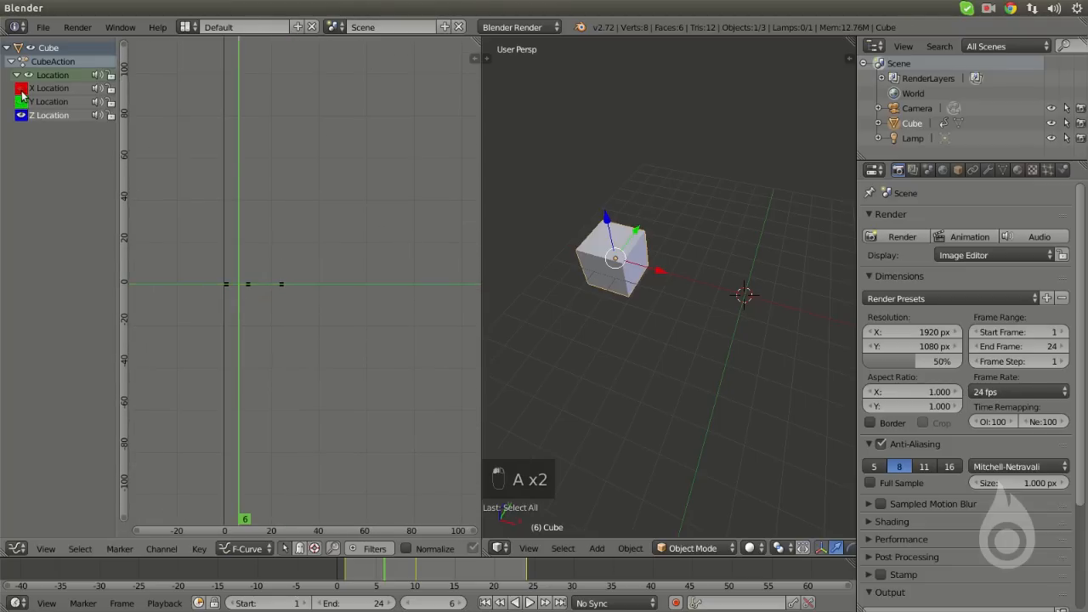
scroll(279, 289, up, 8)
scroll(219, 300, up, 8)
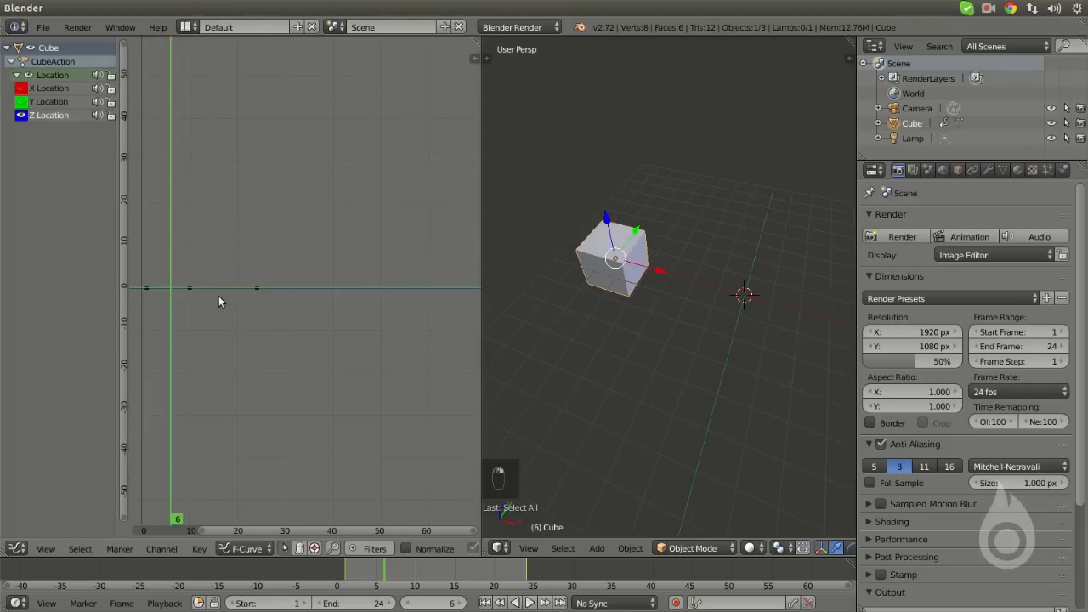
Step: Show only the X and Y Location curves and set the current frame to 10
scroll(216, 297, up, 2)
scroll(418, 299, down, 4)
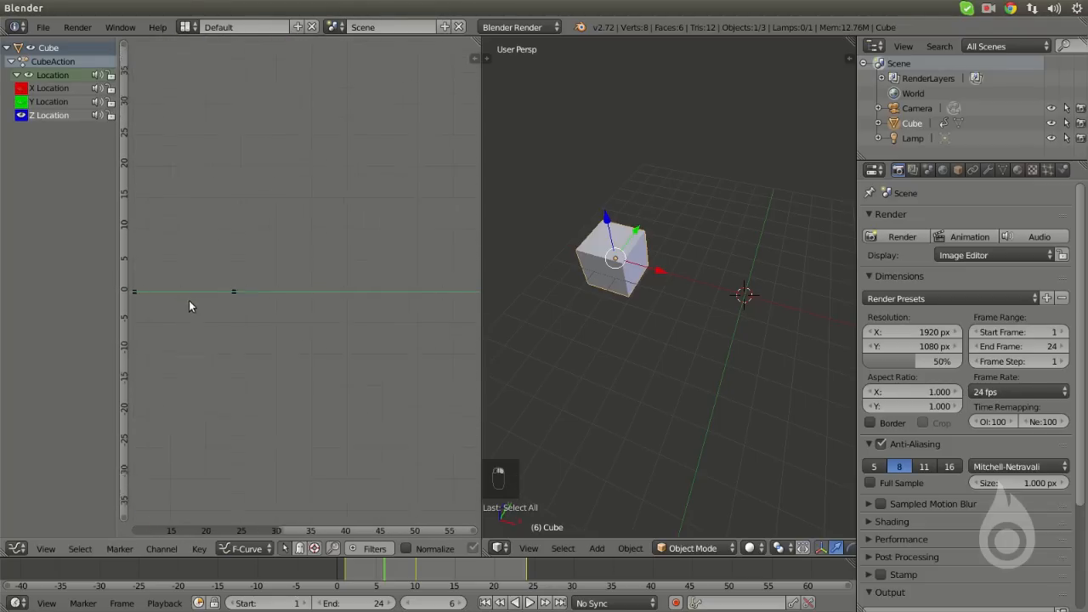
click(21, 102)
click(21, 88)
drag(201, 249, 228, 269)
scroll(199, 354, up, 1)
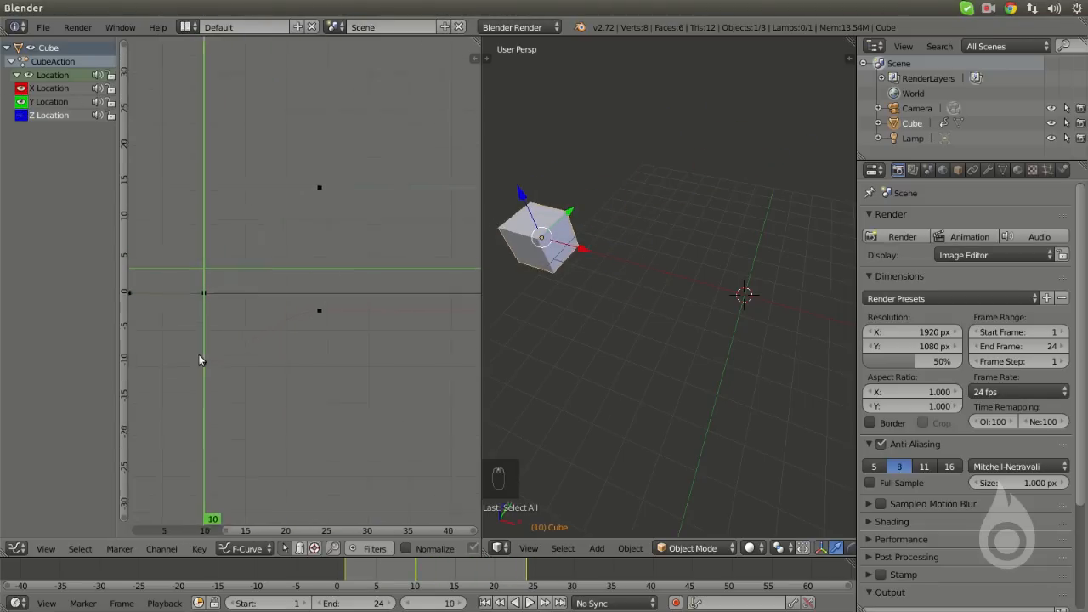
scroll(199, 355, up, 1)
middle_drag(273, 344, 442, 314)
scroll(330, 331, up, 1)
middle_drag(330, 332, 262, 319)
scroll(201, 277, up, 1)
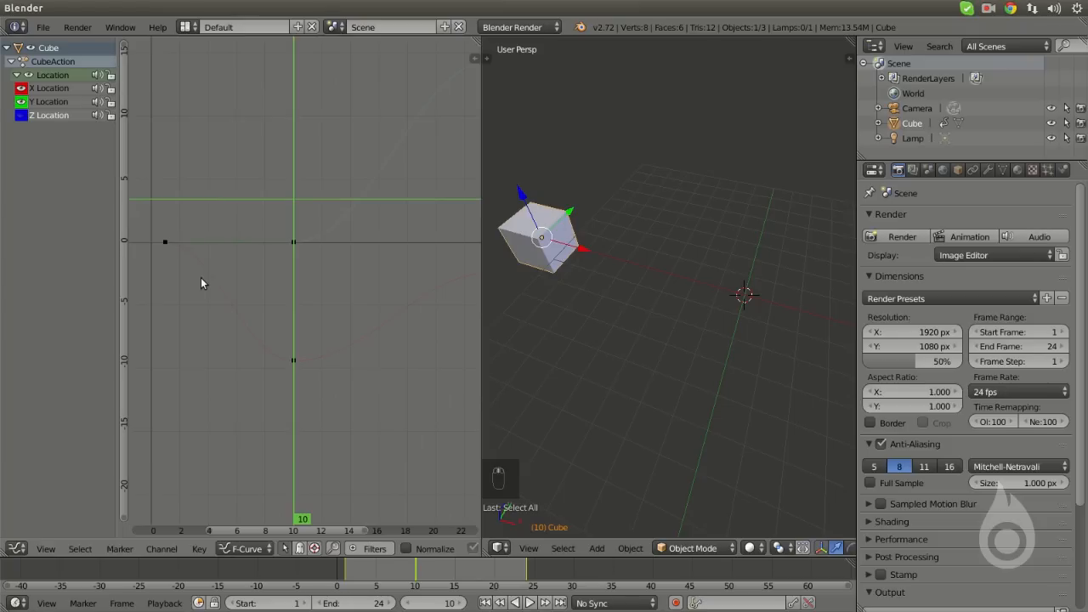
Step: Stretch the left handle of the X Location keyframe at frame 10 about 17 frames toward earlier time
right_click(293, 360)
right_click(243, 360)
right_click(295, 359)
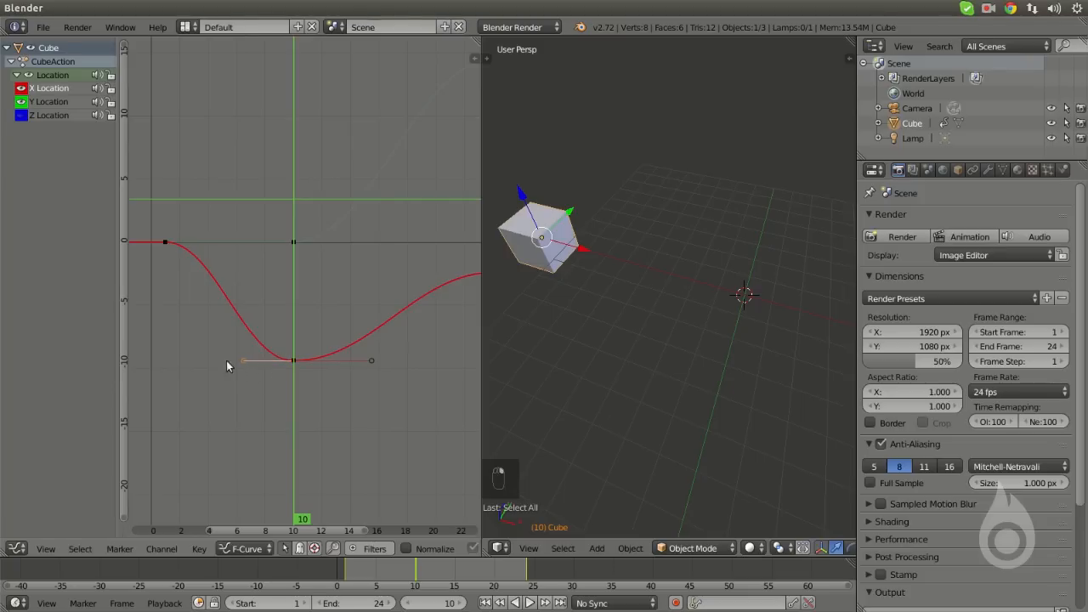
key(g)
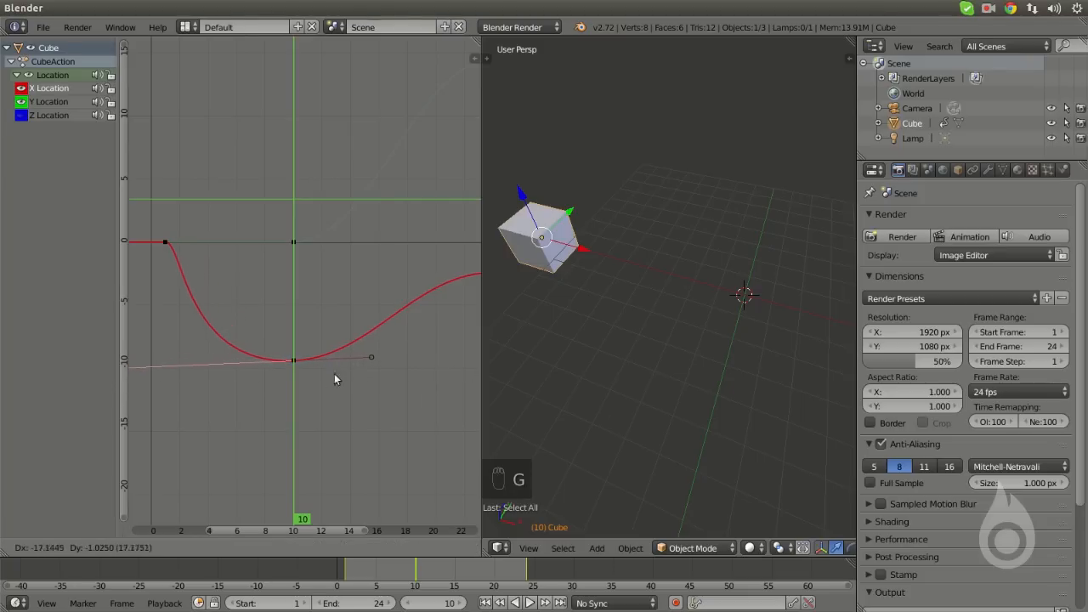
click(271, 375)
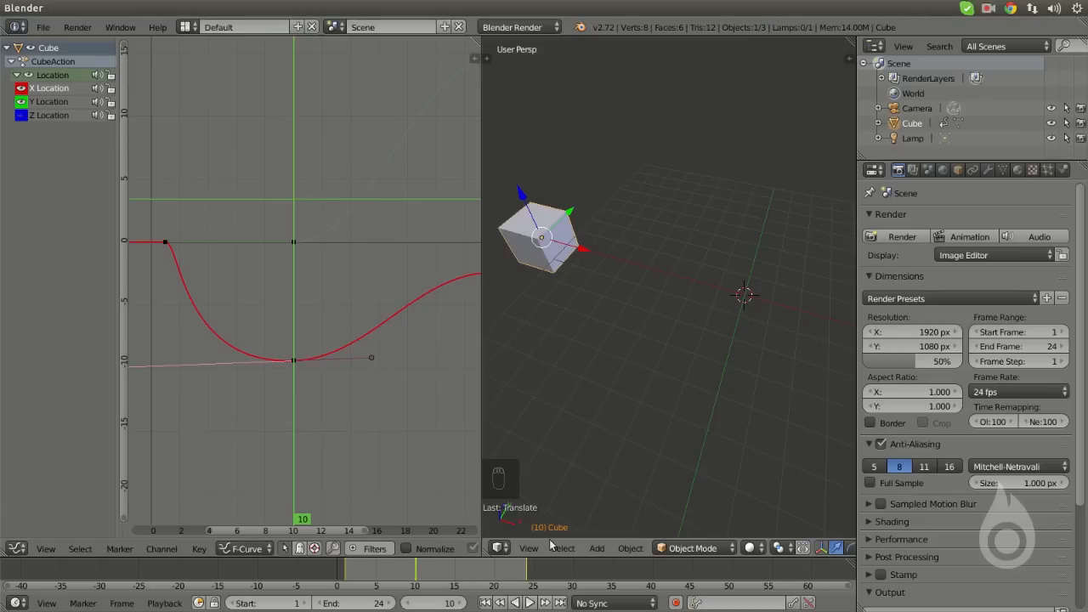
Step: Play back the cube's animation from frame 0 and stop it to review the X Location curve change
drag(401, 575, 338, 576)
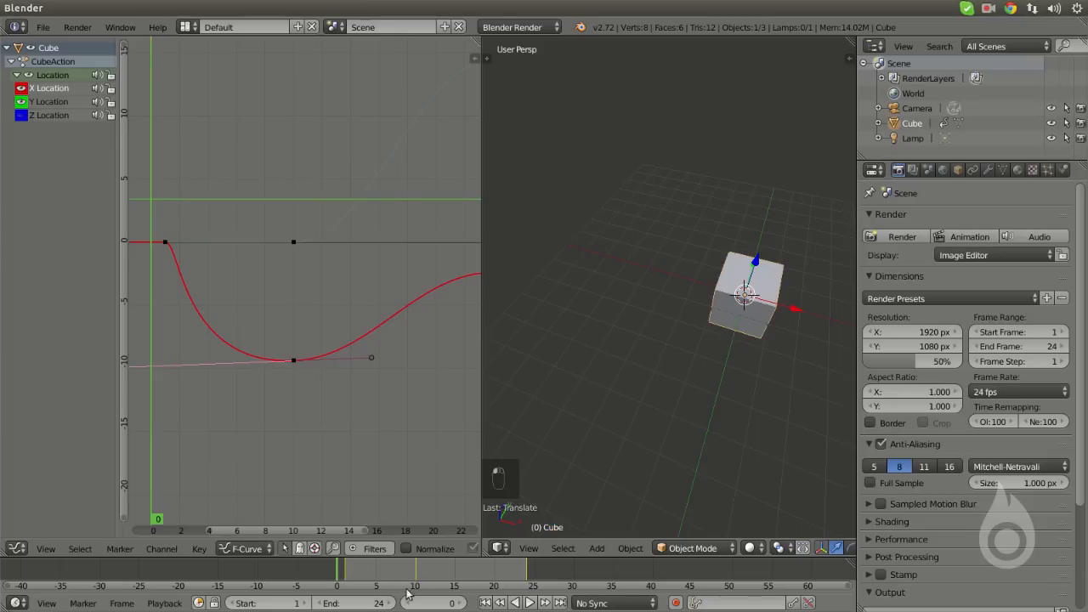
click(529, 603)
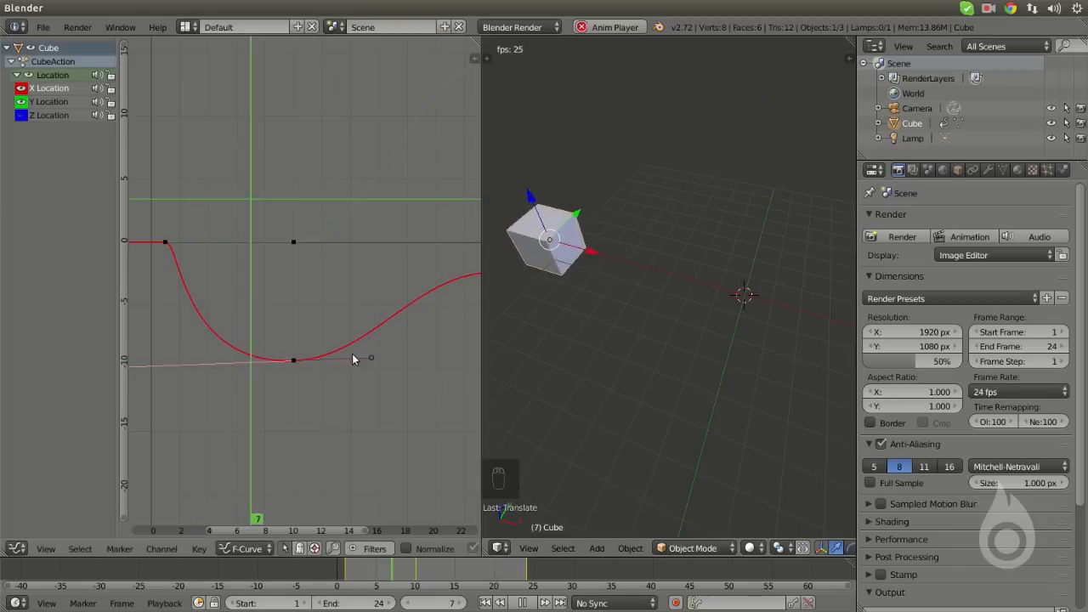
click(521, 603)
scroll(369, 329, down, 8)
click(393, 176)
click(306, 265)
click(342, 261)
key(g)
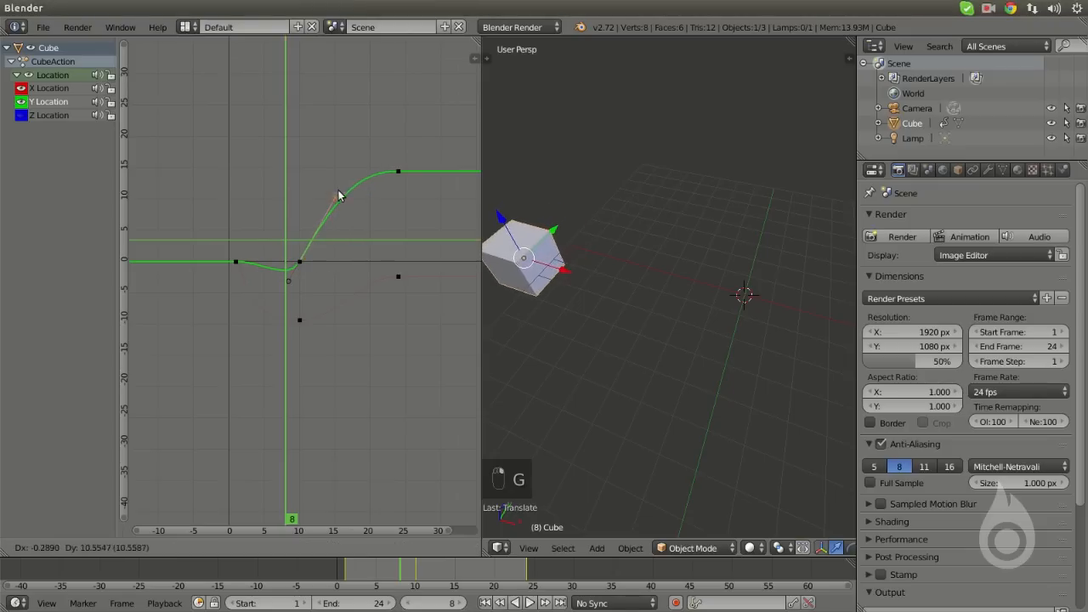
right_click(363, 212)
Step: Stretch the left handle of the Y Location keyframe at frame 24 back to about frame -4 and play back the animation
right_click(398, 173)
right_click(357, 171)
key(g)
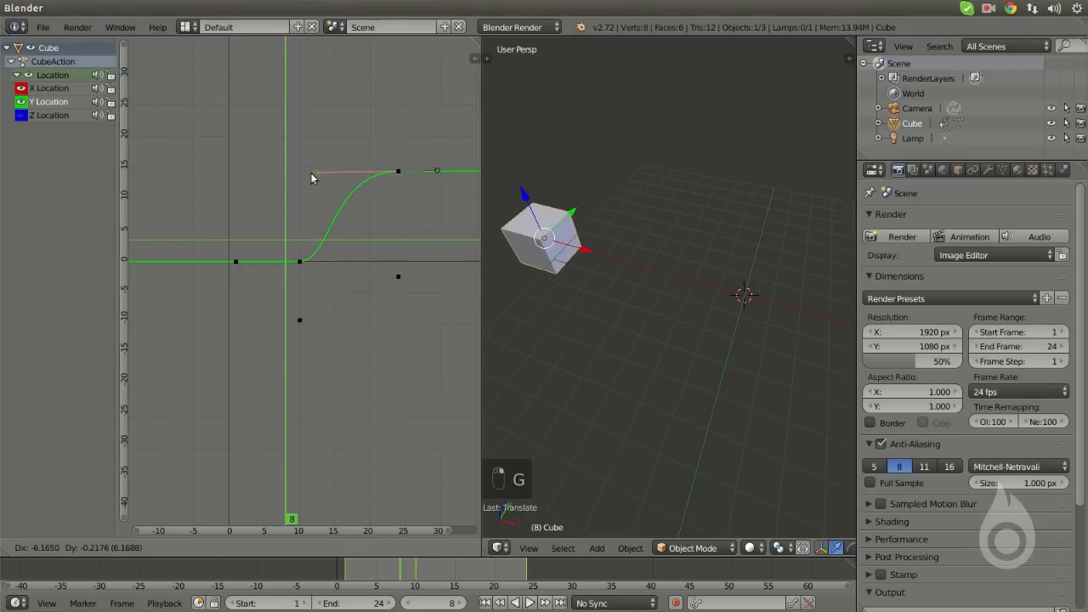
click(202, 169)
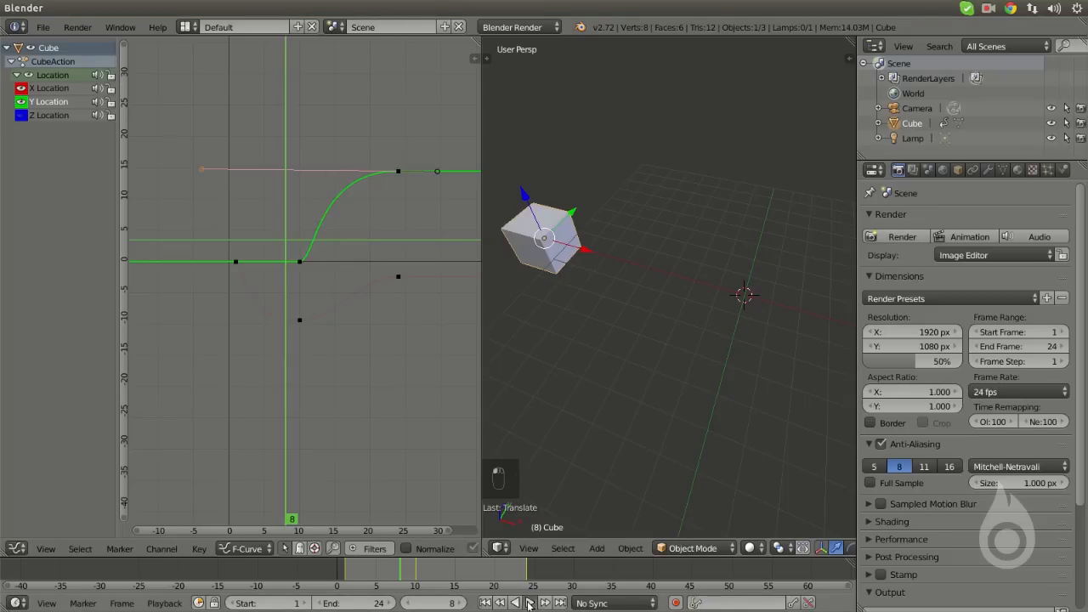
click(529, 603)
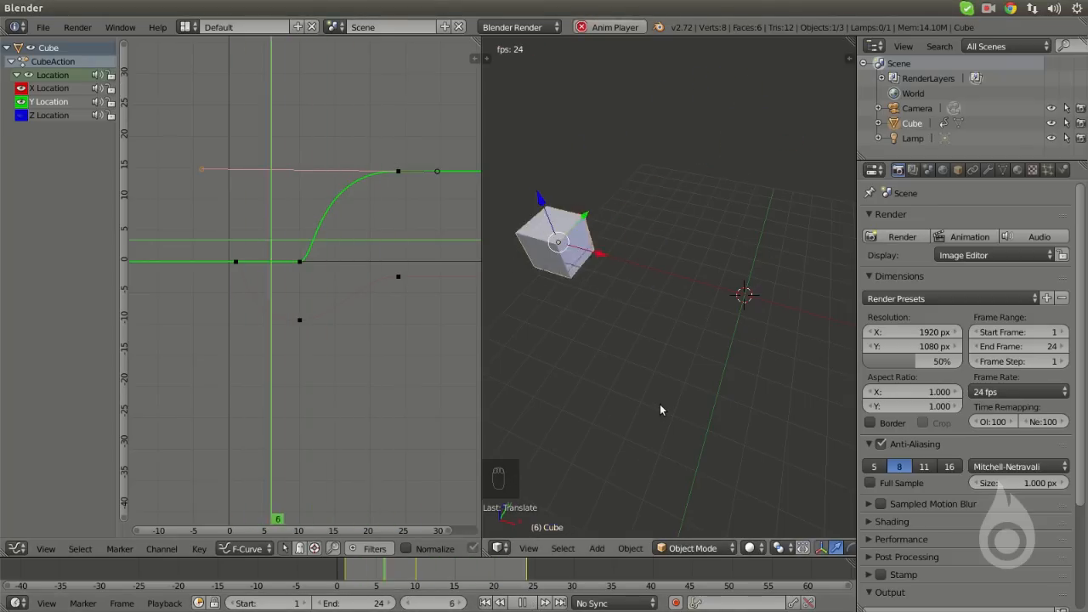
click(524, 603)
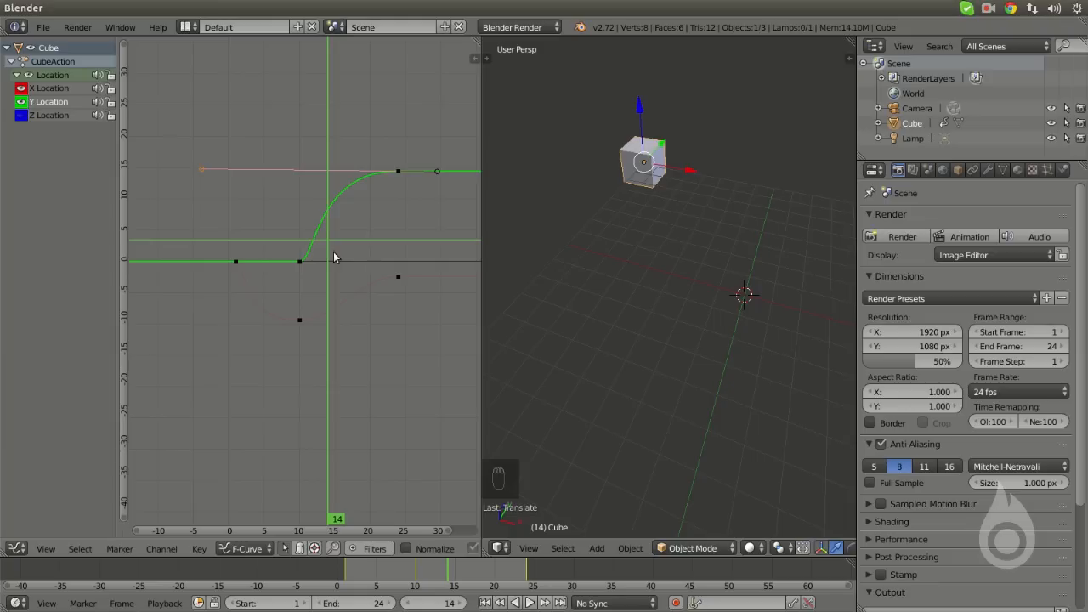
Step: Select the X Location keyframe at frame 1 and set the current frame to 1
click(236, 263)
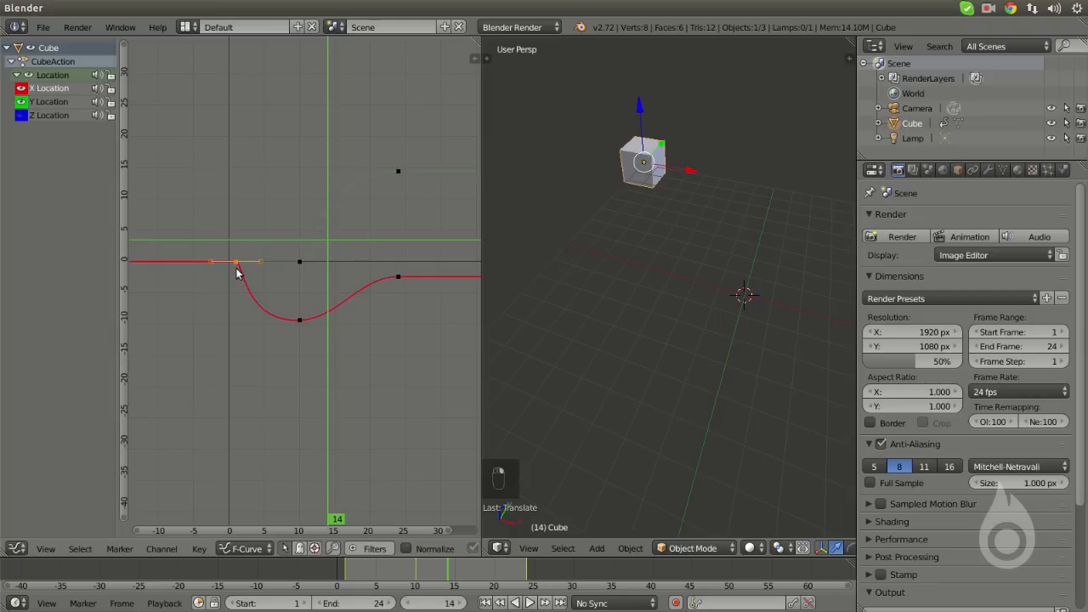
scroll(228, 270, up, 1)
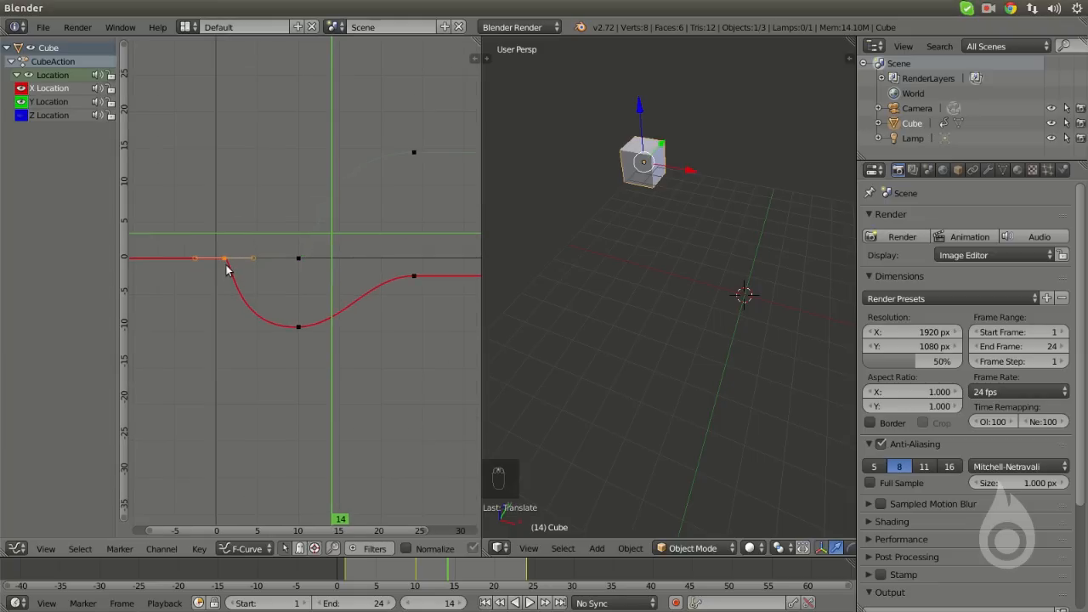
click(227, 218)
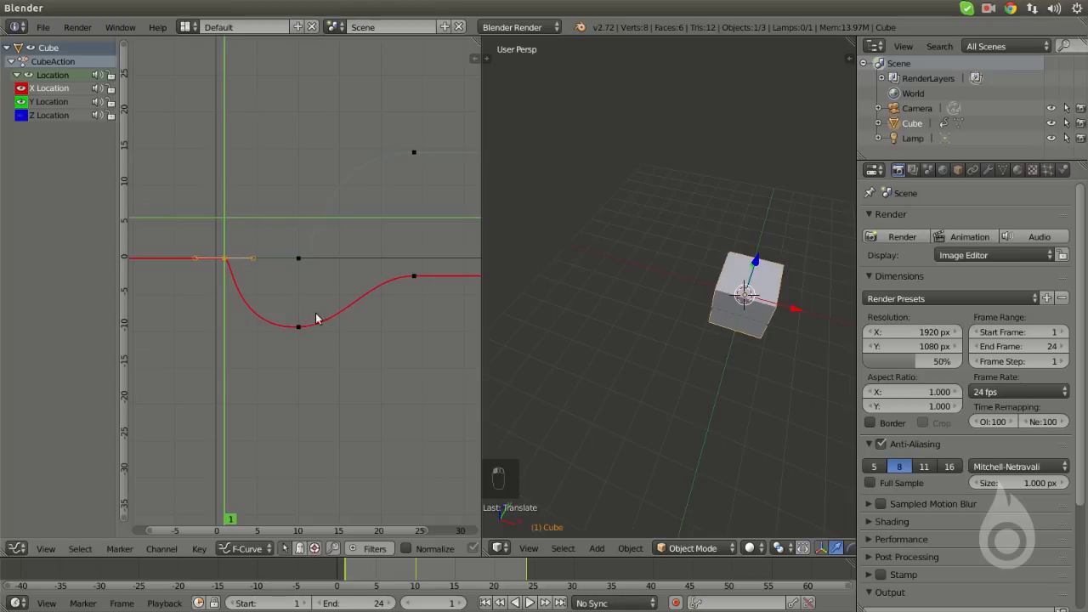
Step: Set the selected X Location keyframe's interpolation to Elastic and play back the animation
key(n)
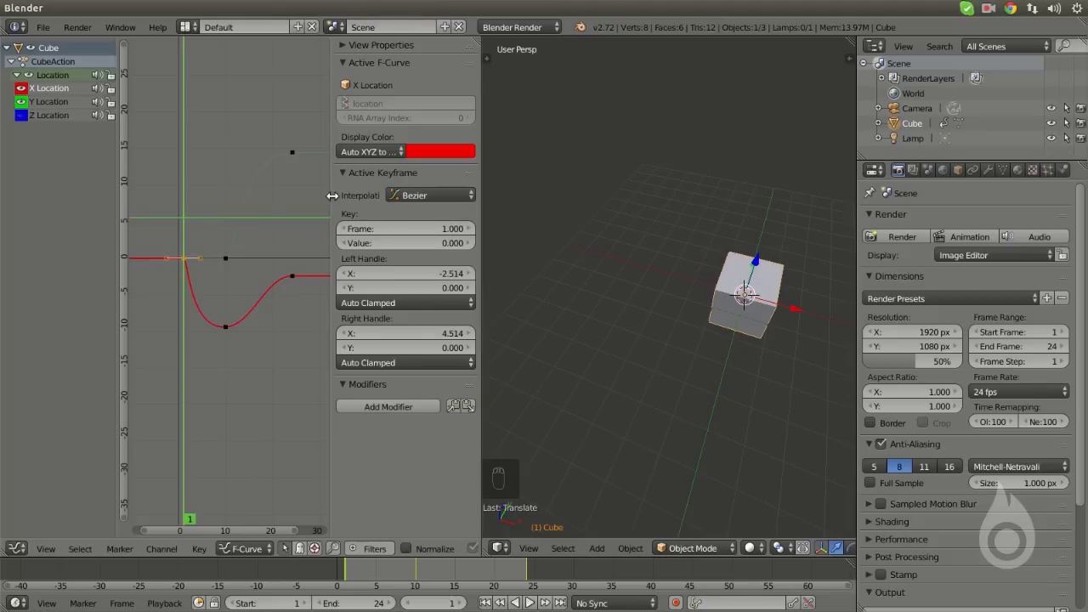
drag(333, 196, 304, 196)
click(400, 198)
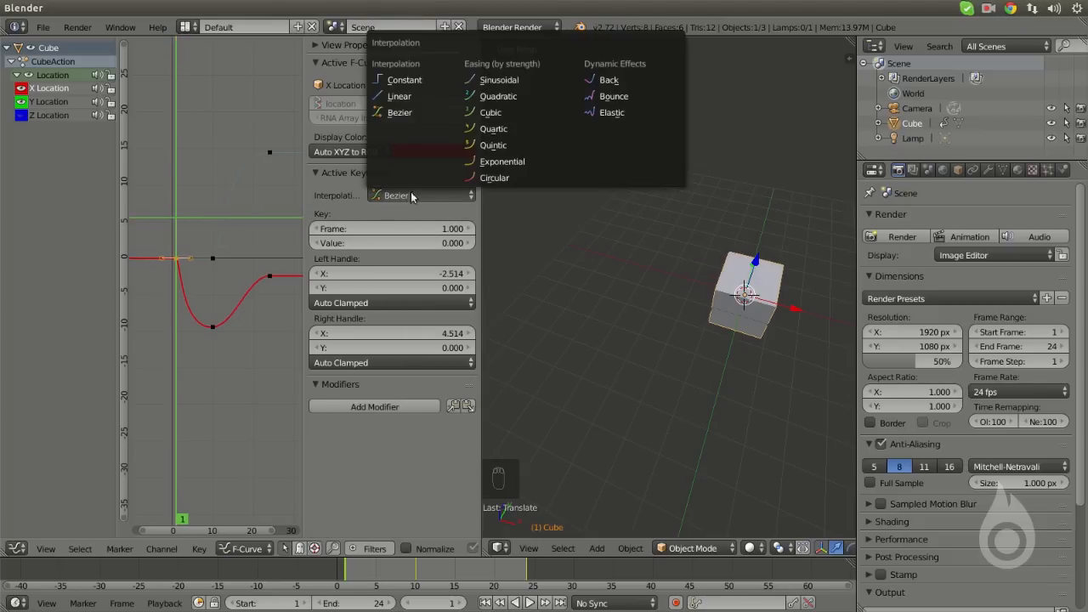
click(617, 113)
click(530, 603)
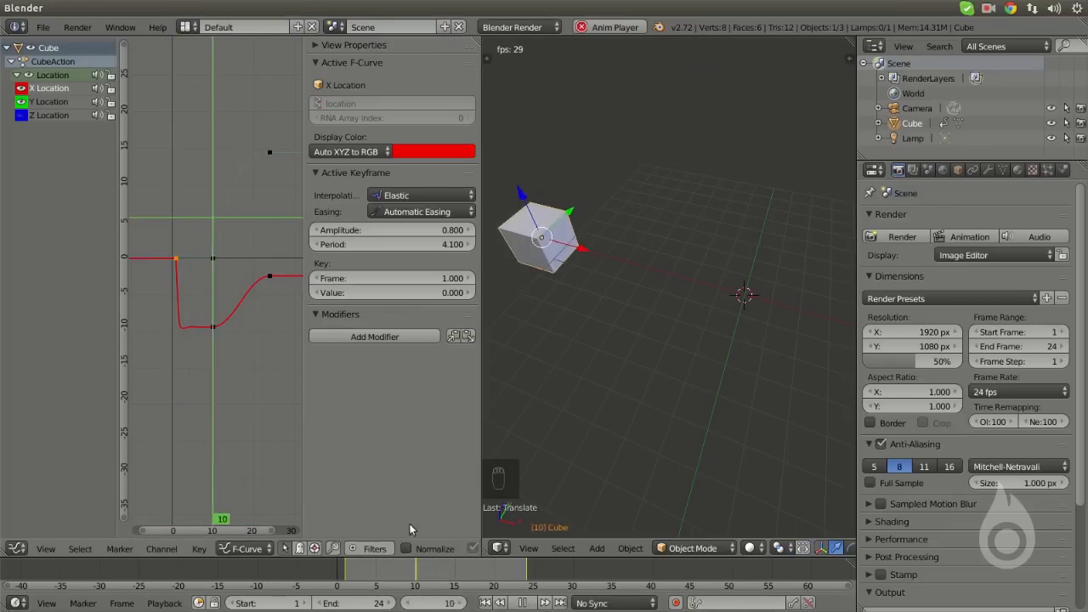
key(alt+a)
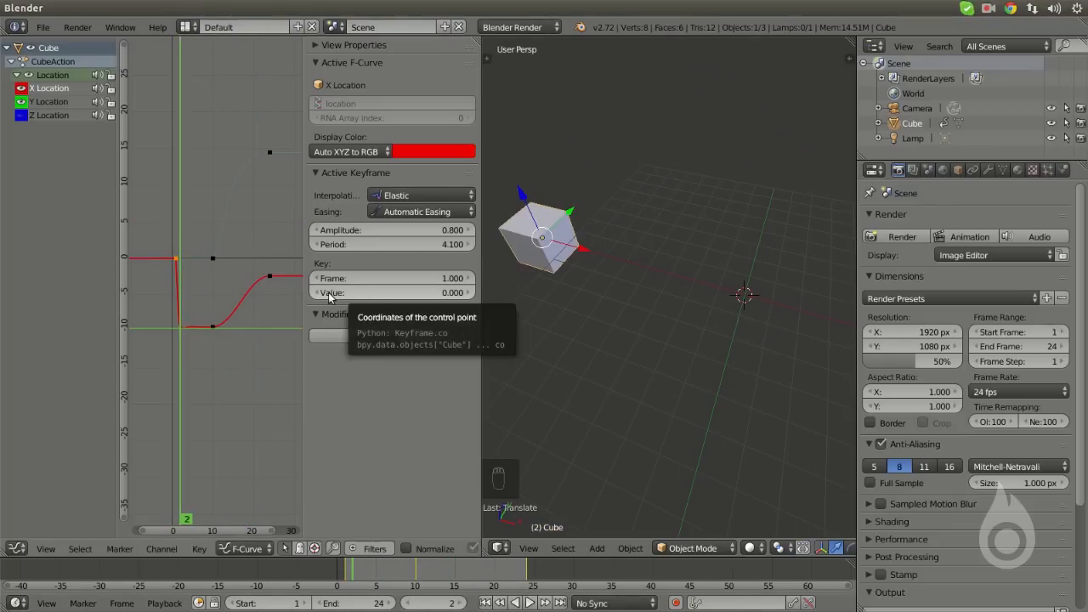
Step: Set the Elastic amplitude to 9.5 and narrow the properties and channel regions to widen the curve area
drag(376, 231, 396, 230)
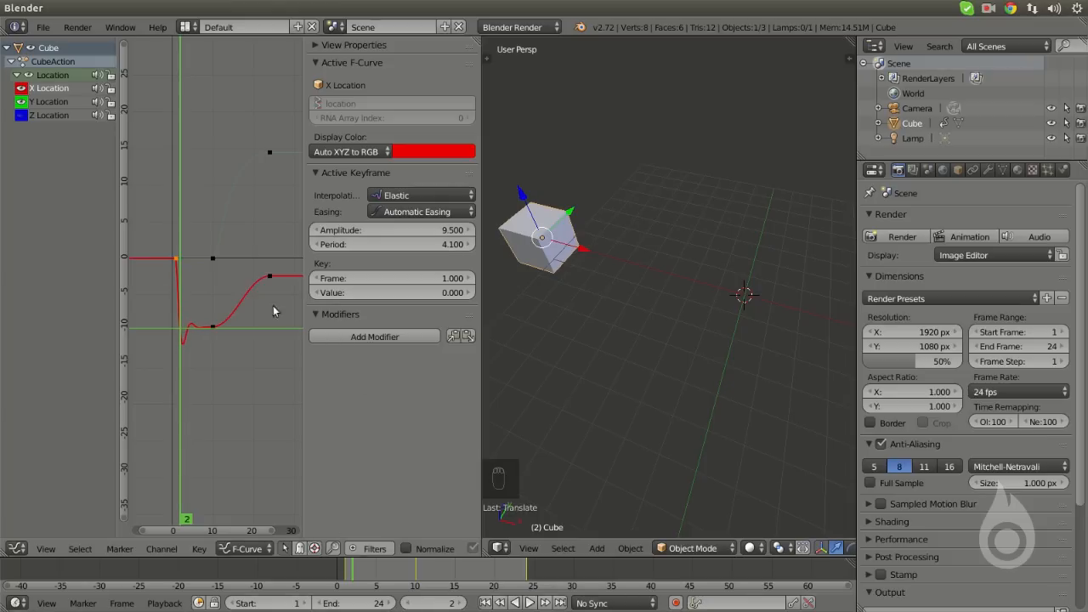
scroll(249, 304, down, 2)
drag(308, 326, 379, 324)
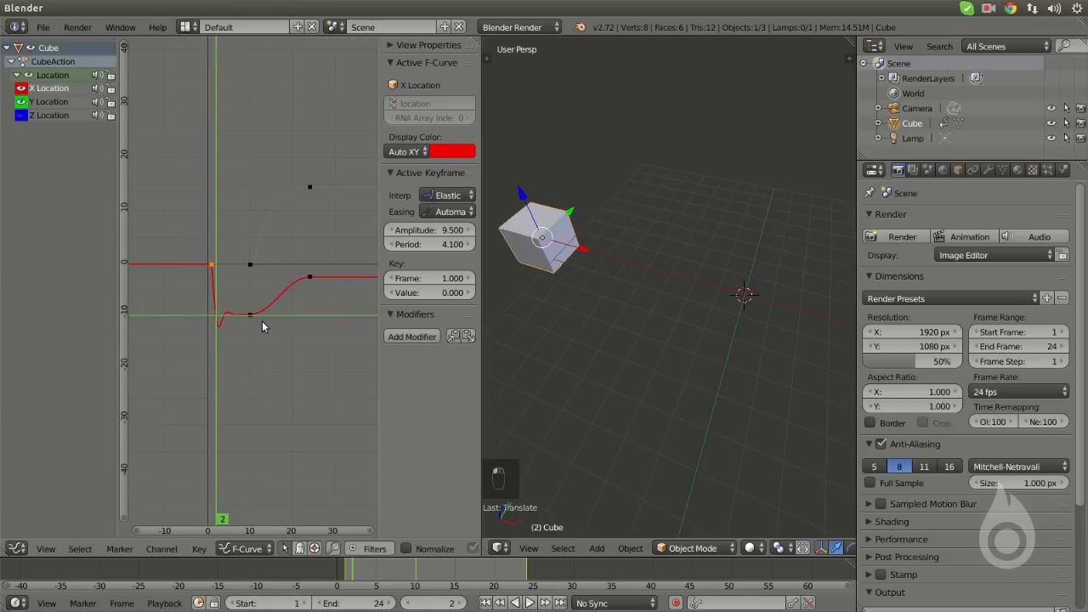
middle_drag(246, 335, 239, 335)
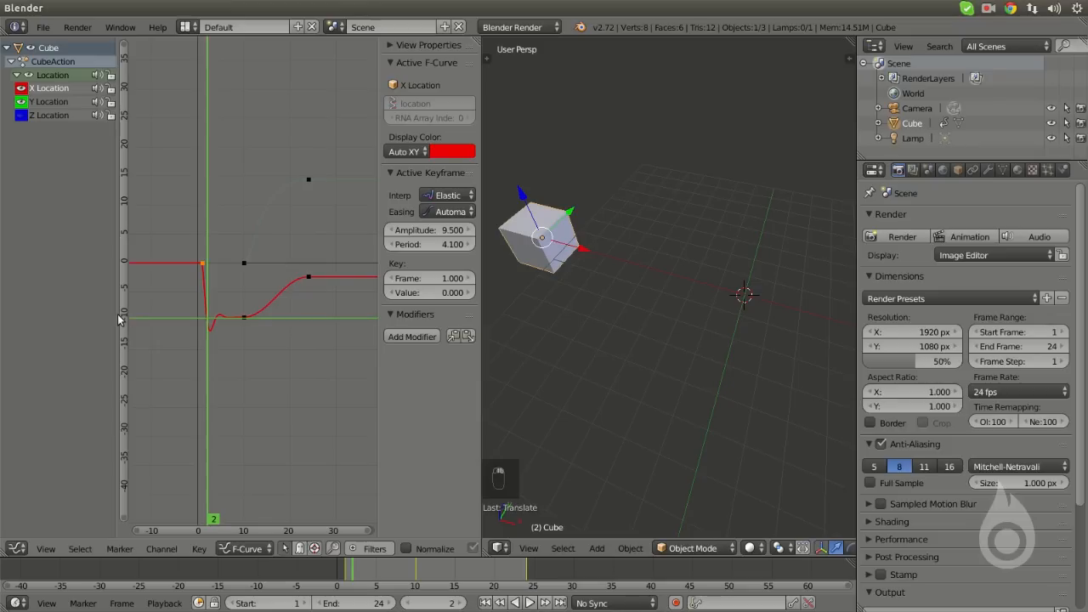
drag(117, 314, 103, 311)
Step: Try to shift the X and Y Location keyframes at frame 10 by 7 frames along the time axis, and undo the move
middle_drag(306, 293, 282, 255)
key(b)
drag(251, 162, 228, 328)
click(228, 325)
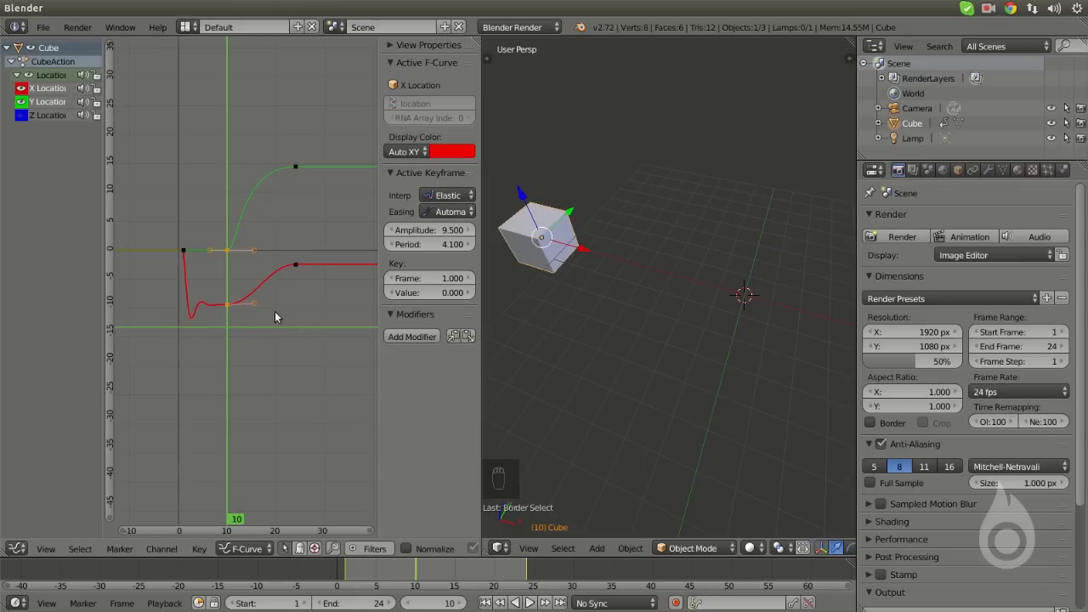
key(g)
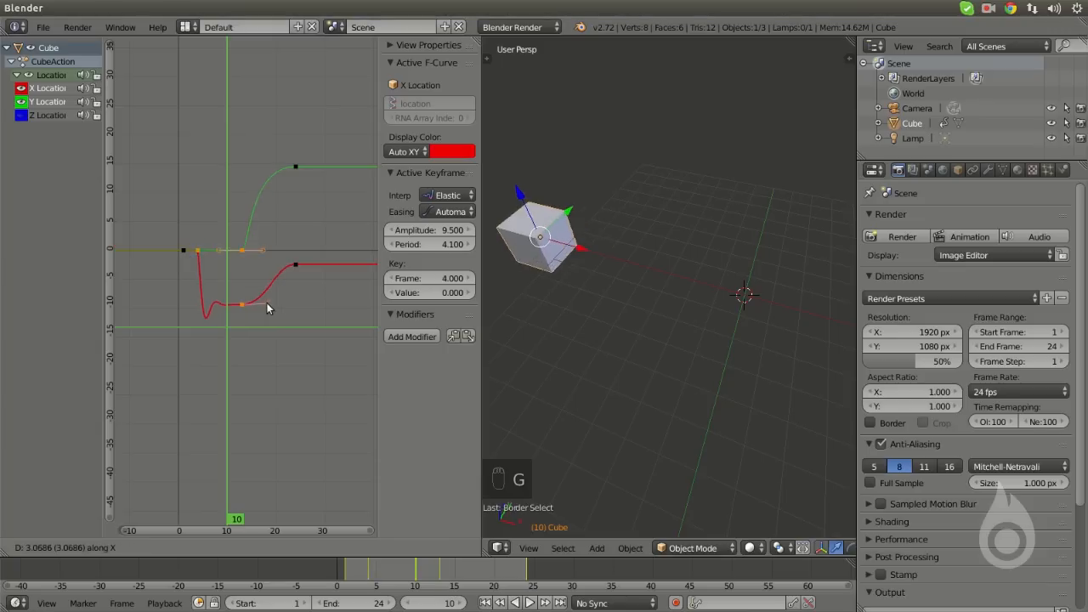
click(287, 313)
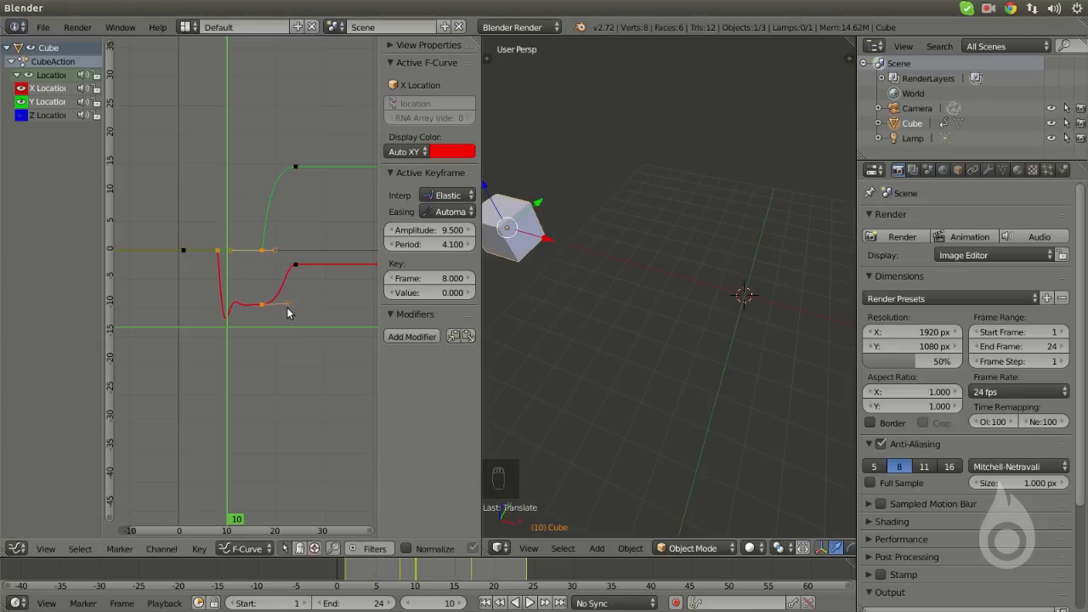
right_click(216, 254)
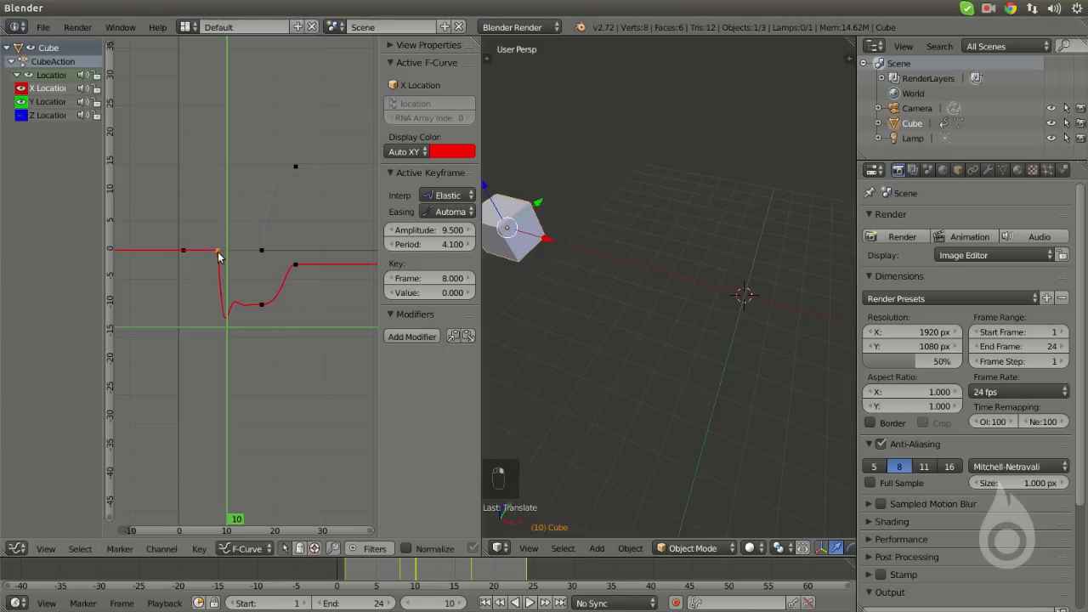
key(ctrl+z)
key(ctrl+z)
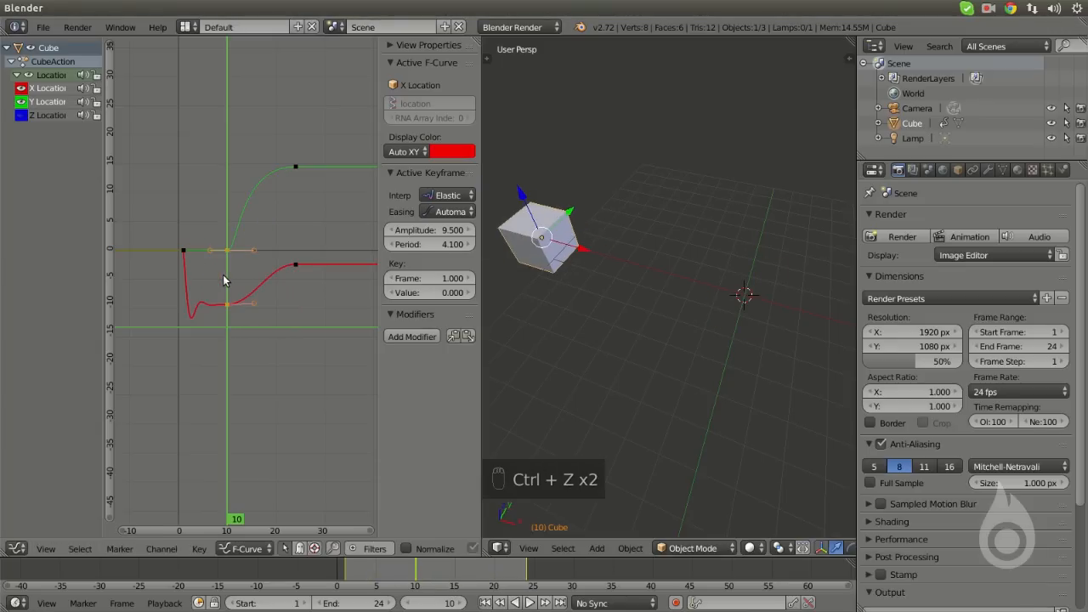
Step: Reselect only the X and Y Location keyframes at frame 10 and move them along the time axis to frame 19
key(a)
key(b)
drag(219, 217, 274, 335)
key(g)
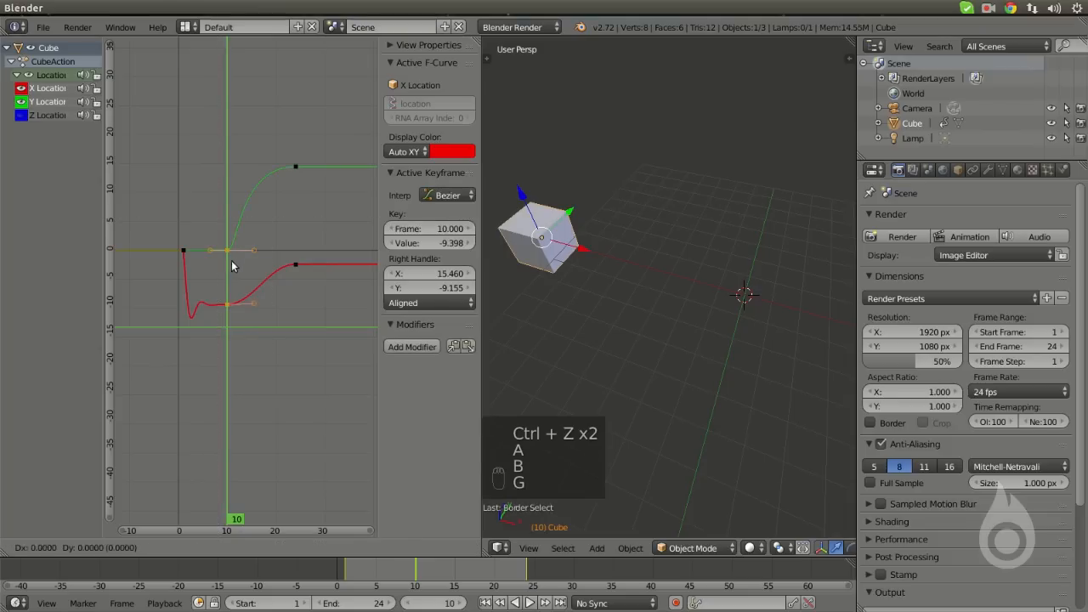
key(x)
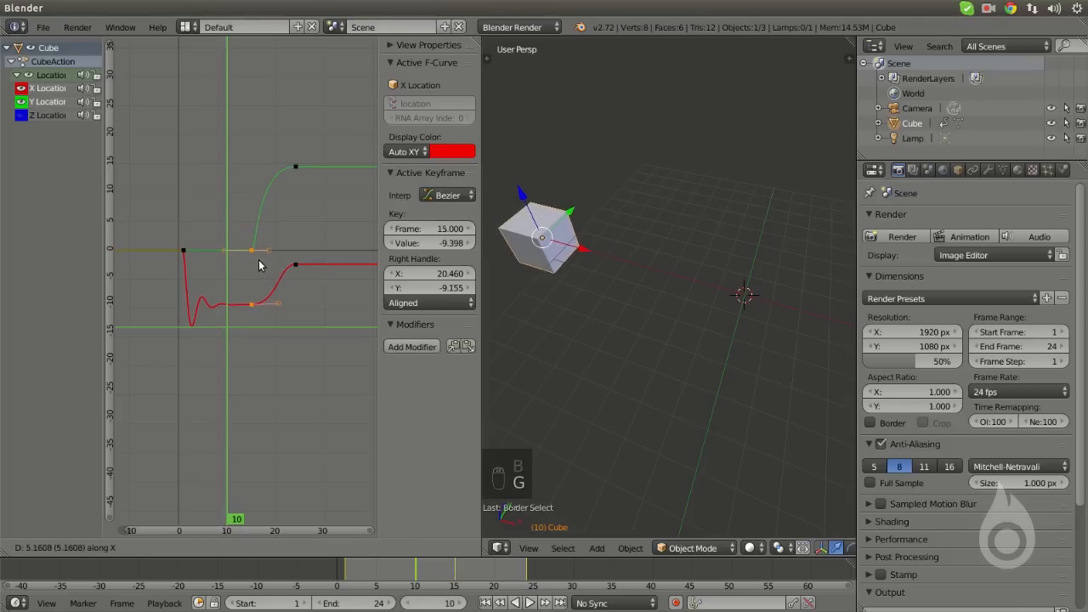
click(274, 260)
Step: Delete the X and Y Location keyframes at frame 24
middle_drag(291, 258, 209, 256)
key(a)
key(b)
drag(244, 124, 205, 315)
middle_drag(206, 315, 285, 331)
key(x)
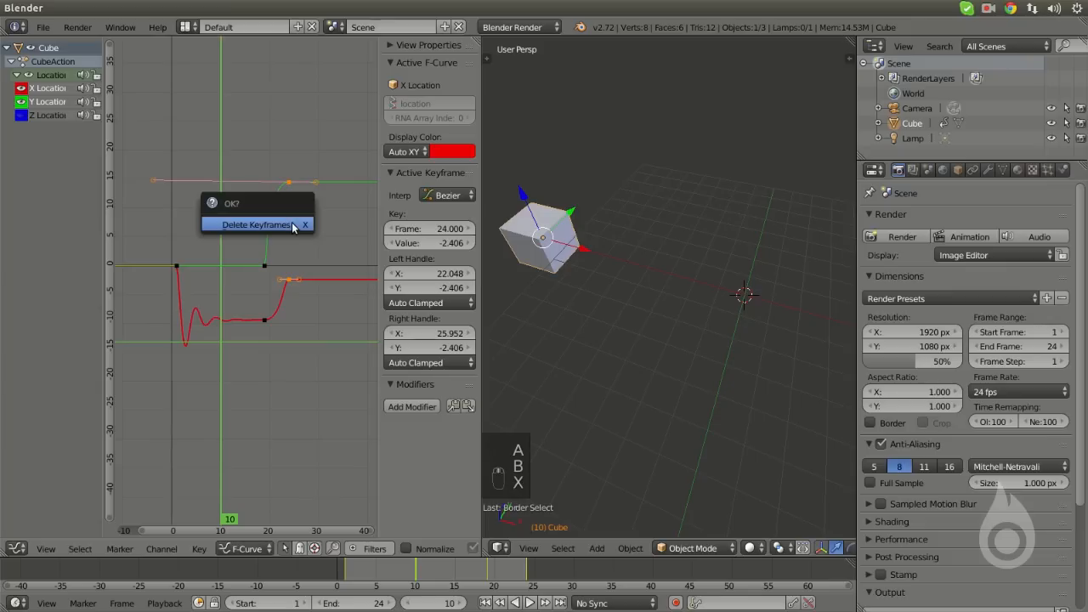
click(291, 222)
Step: Play back the elastic X Location motion, stop it, and return to frame 1
drag(291, 222, 132, 358)
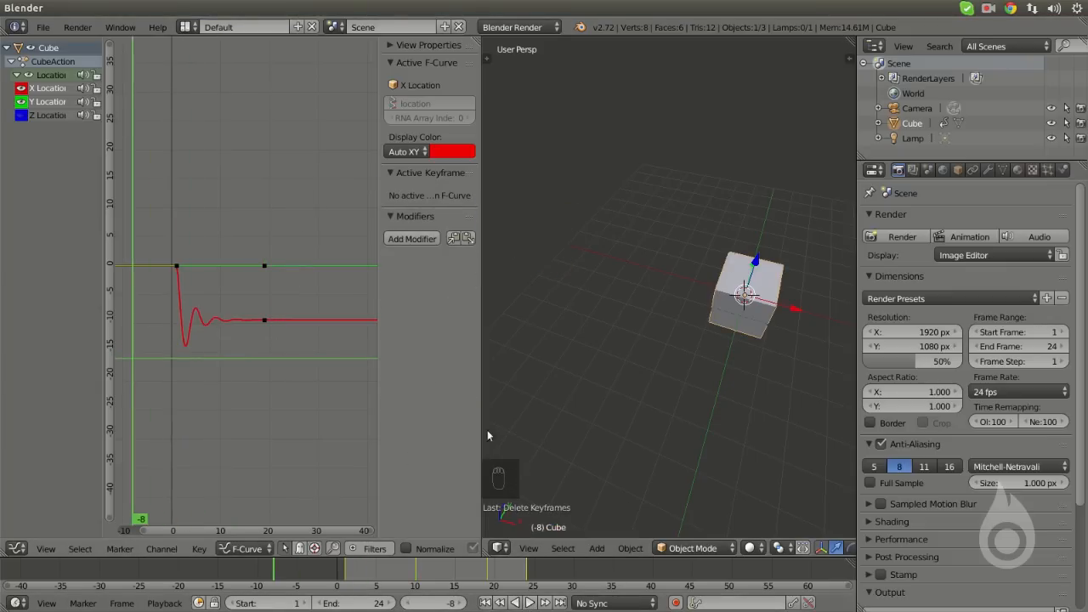
click(533, 602)
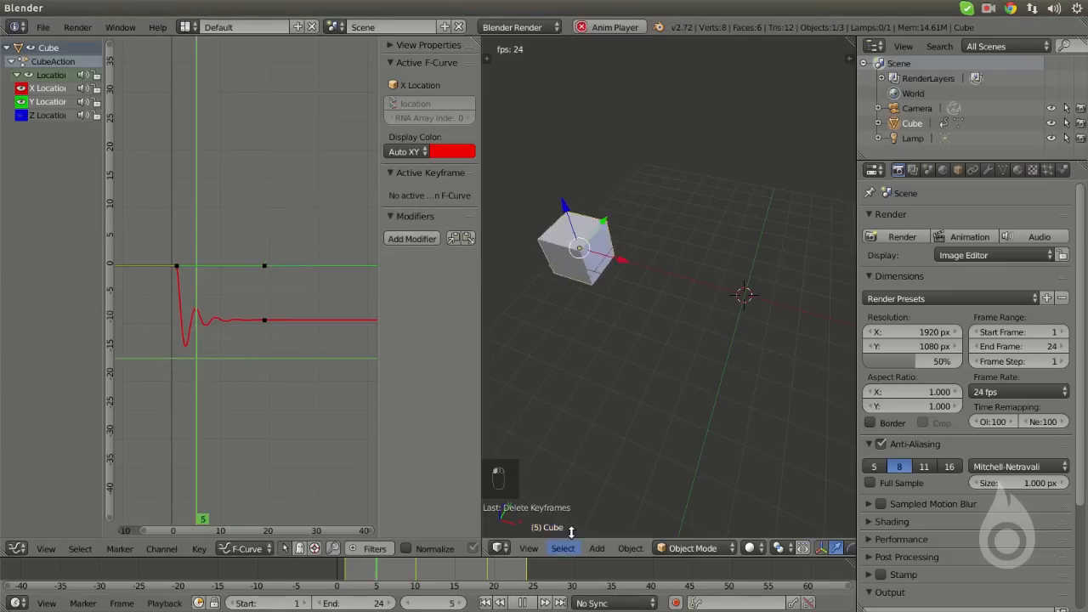
click(522, 603)
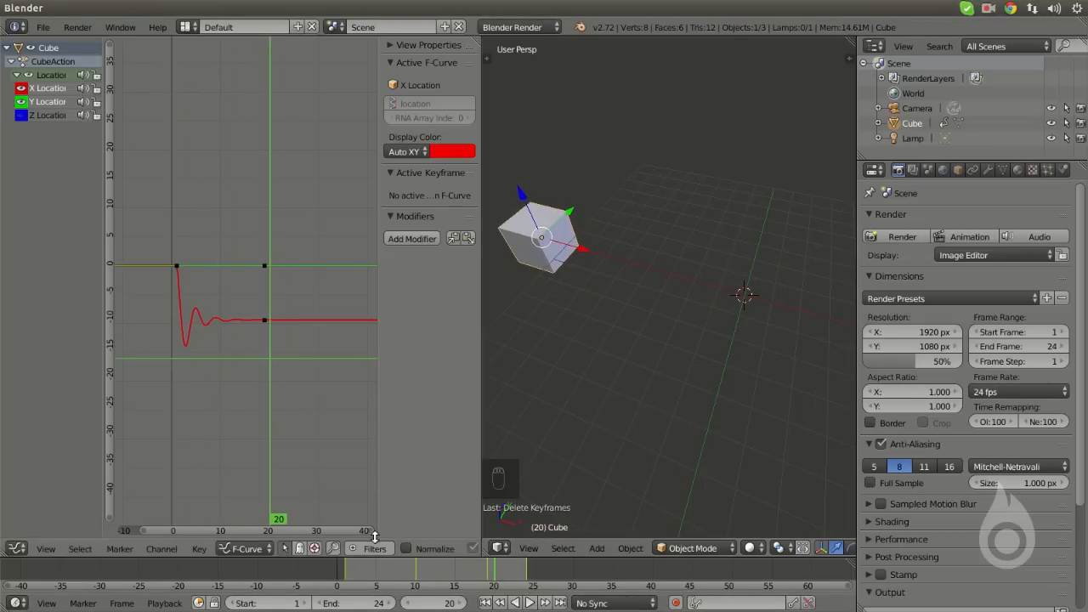
click(343, 572)
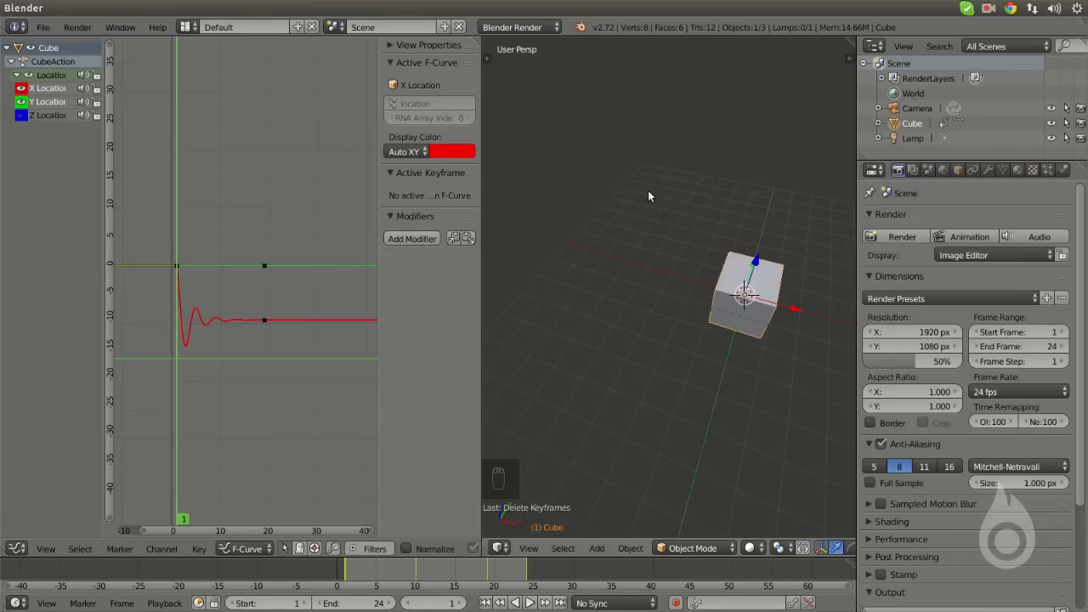
Step: Select the X Location keyframe at frame 1 and widen the F-Curve properties area so its interpolation and easing settings are fully readable
key(i)
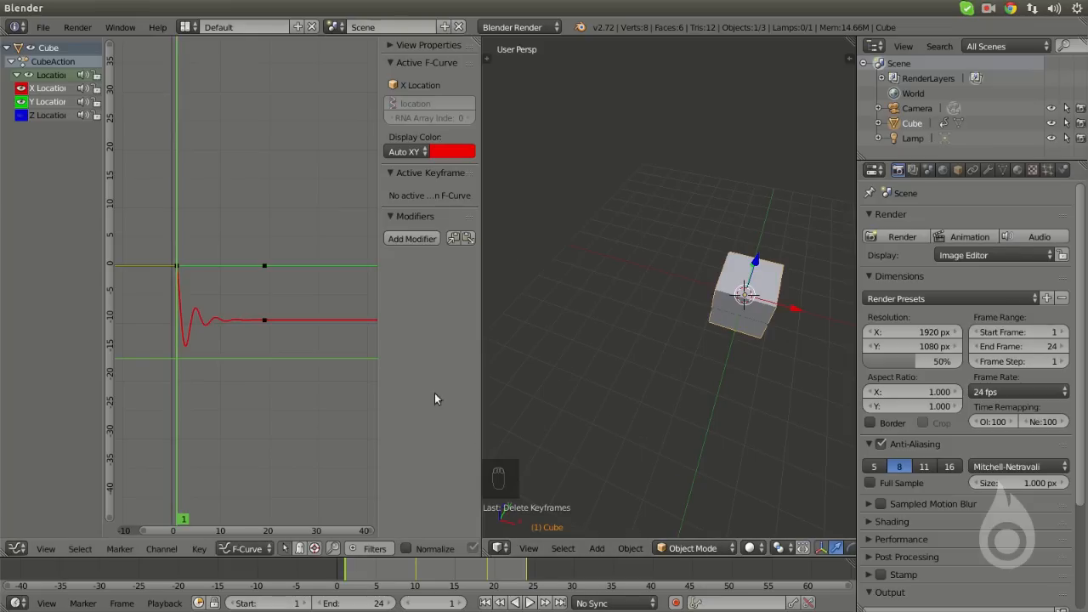
scroll(198, 328, up, 1)
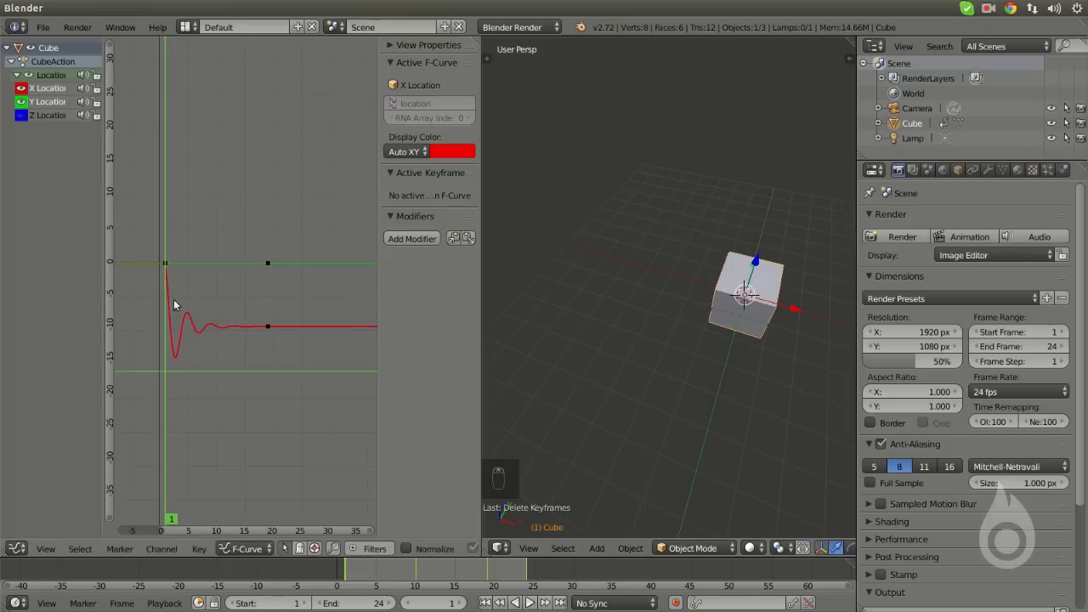
right_click(167, 265)
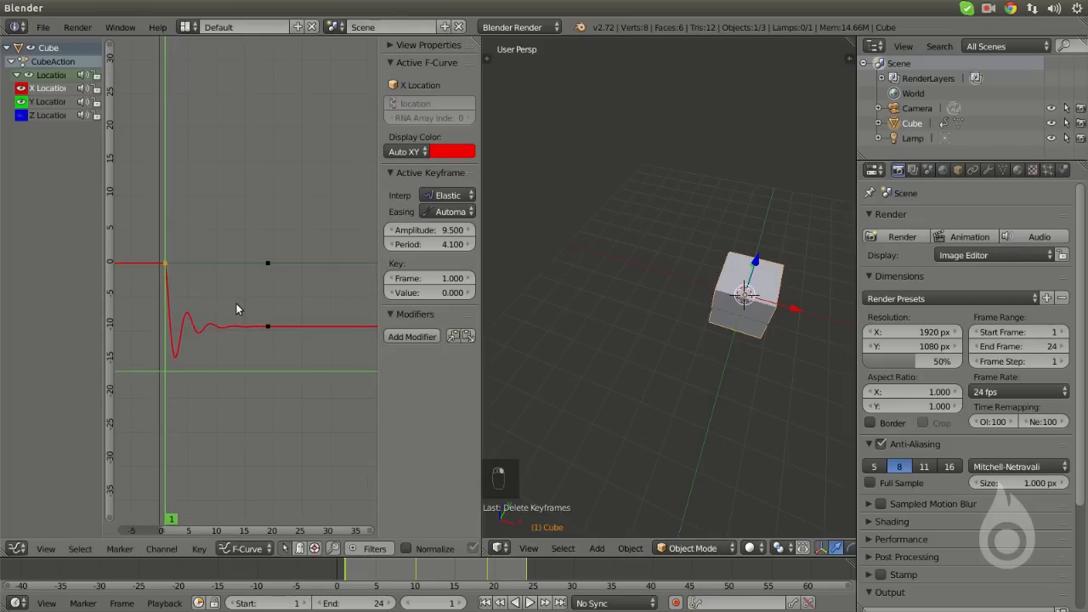
drag(377, 218, 313, 219)
click(401, 195)
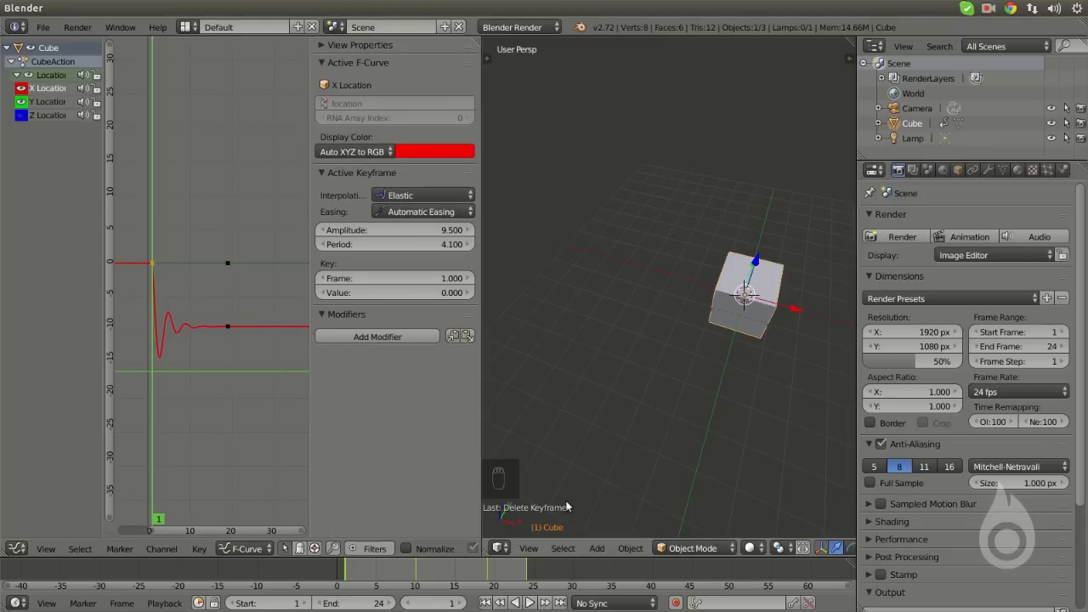
Step: Play back the cube's elastic motion in the viewport and stop the playback at frame 16
click(530, 603)
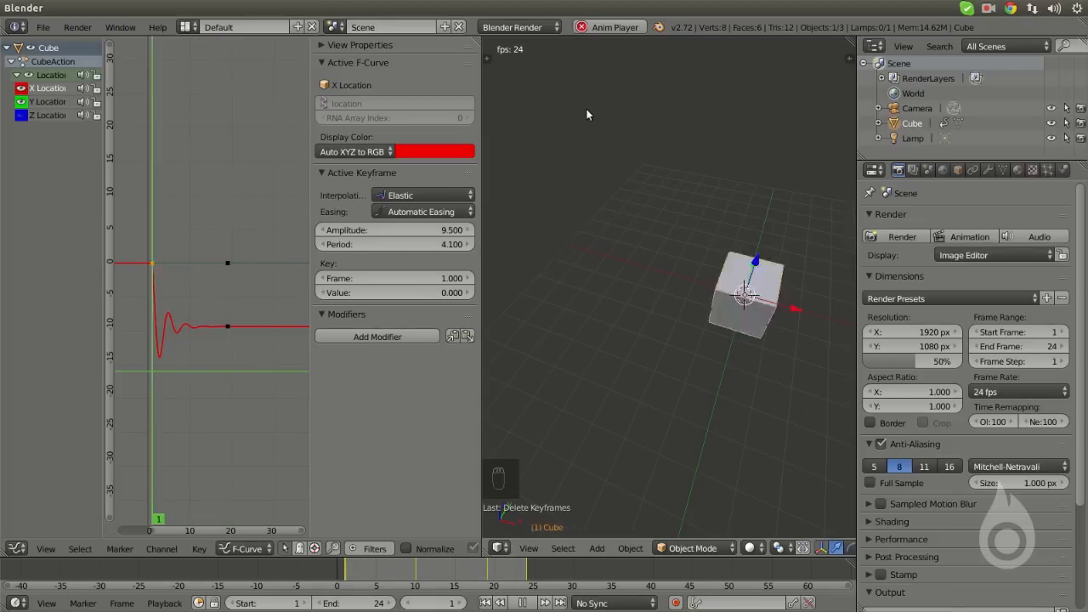
key(alt+a)
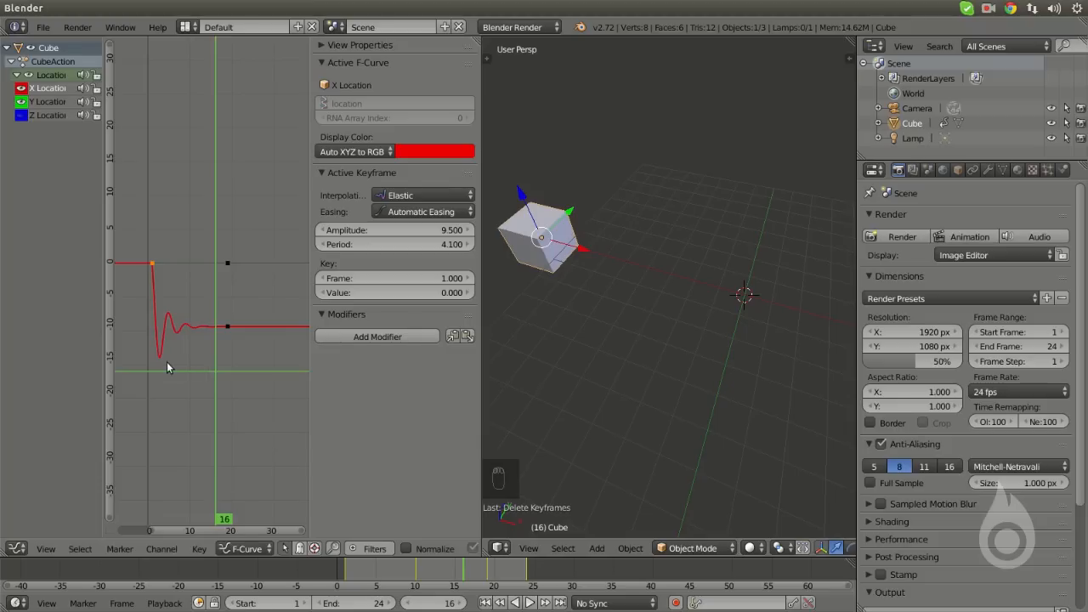